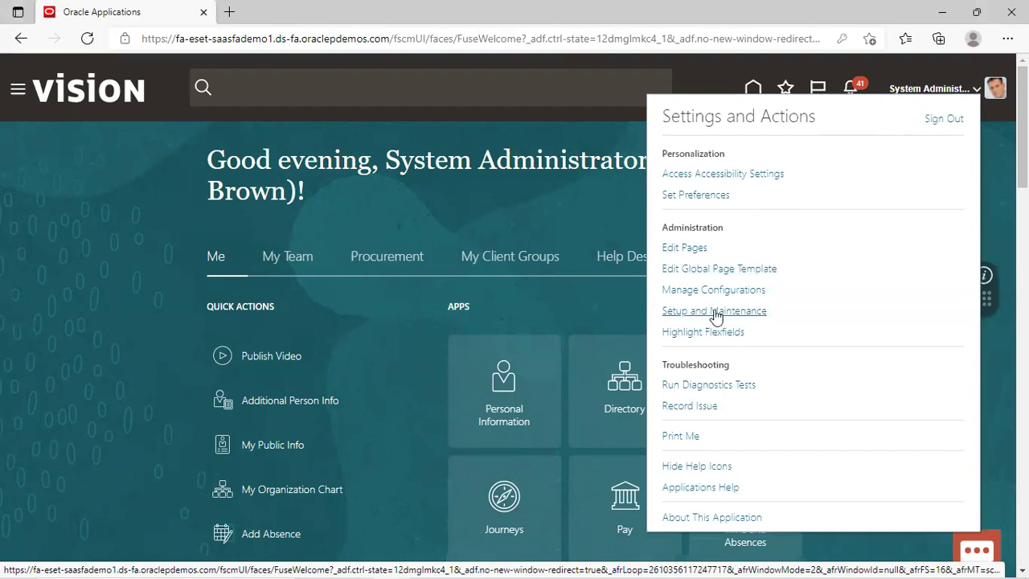
# Open the Fusion Financial Project from Setup and Maintenance's implementation projects
pyautogui.click(714, 310)
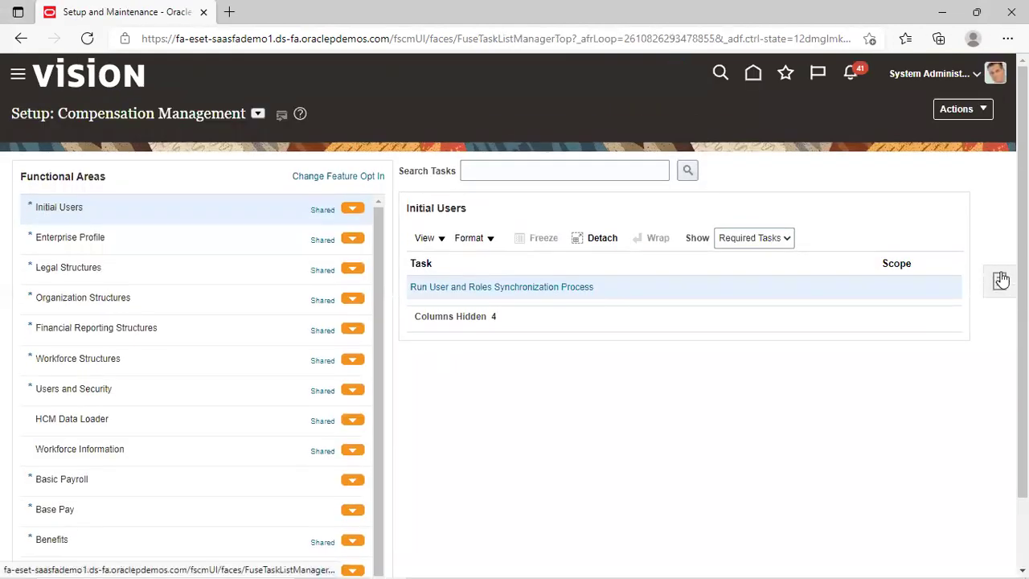
pyautogui.click(999, 281)
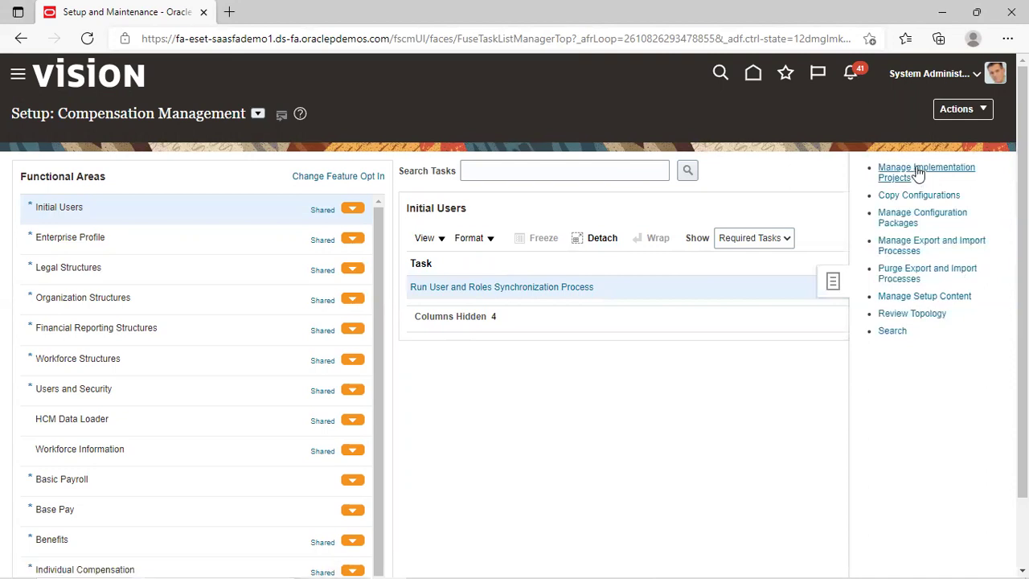
pyautogui.click(914, 167)
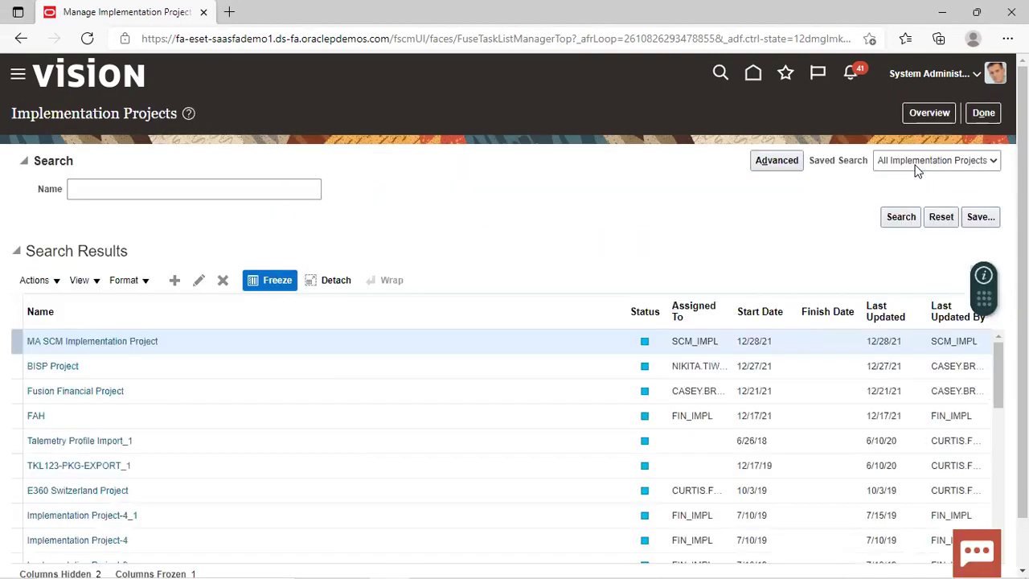
pyautogui.click(45, 392)
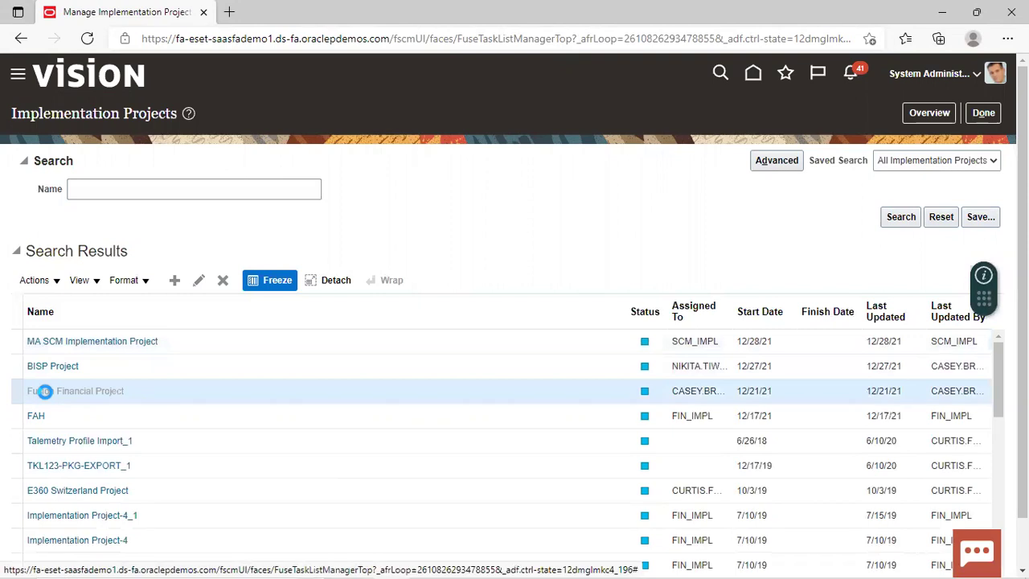
# Search the project's tasks for 'manage chart of accounts value sets' and show the task
pyautogui.click(88, 319)
pyautogui.write('m')
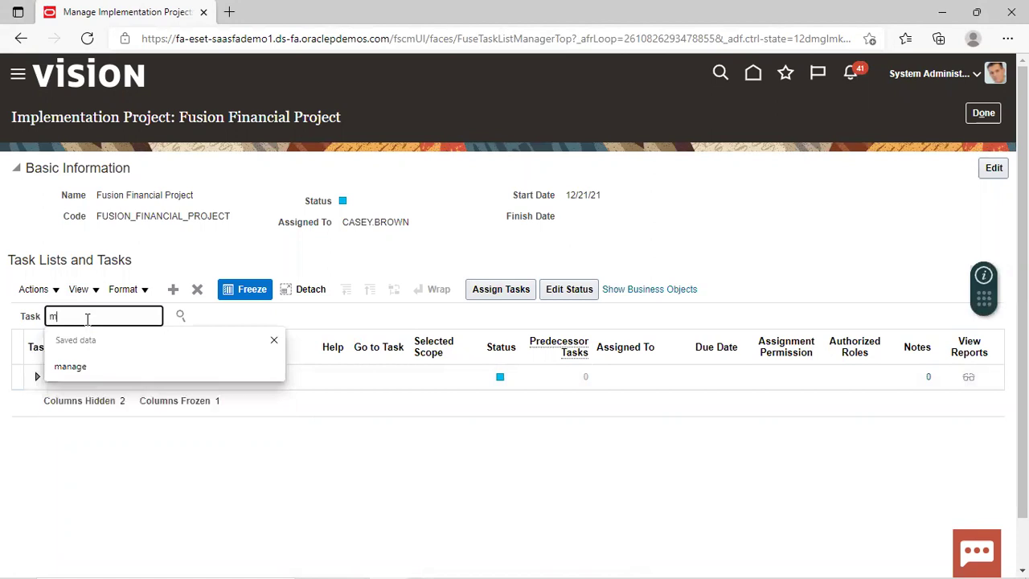
pyautogui.write('anage mart of acc')
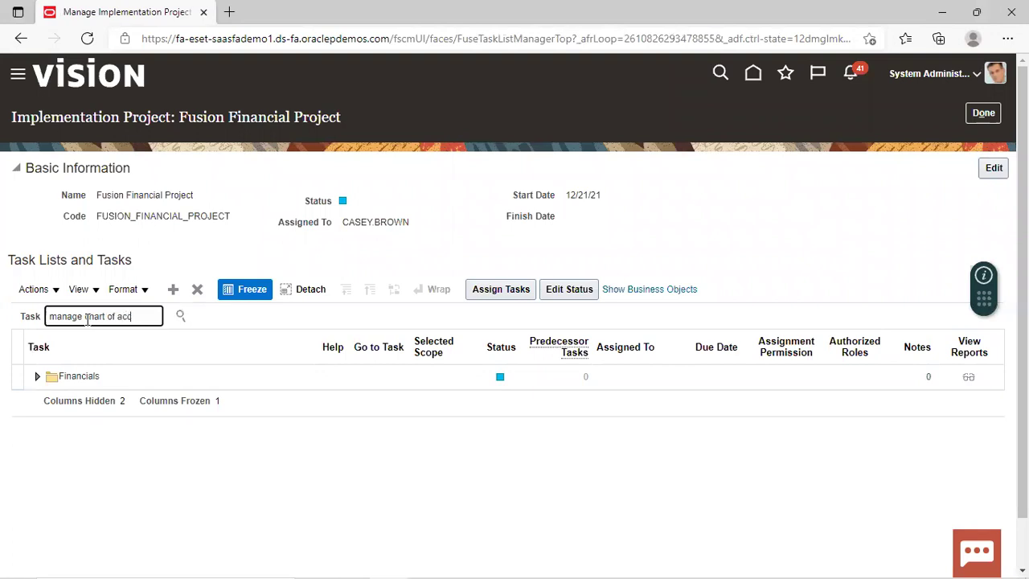
pyautogui.write('ounts value sets')
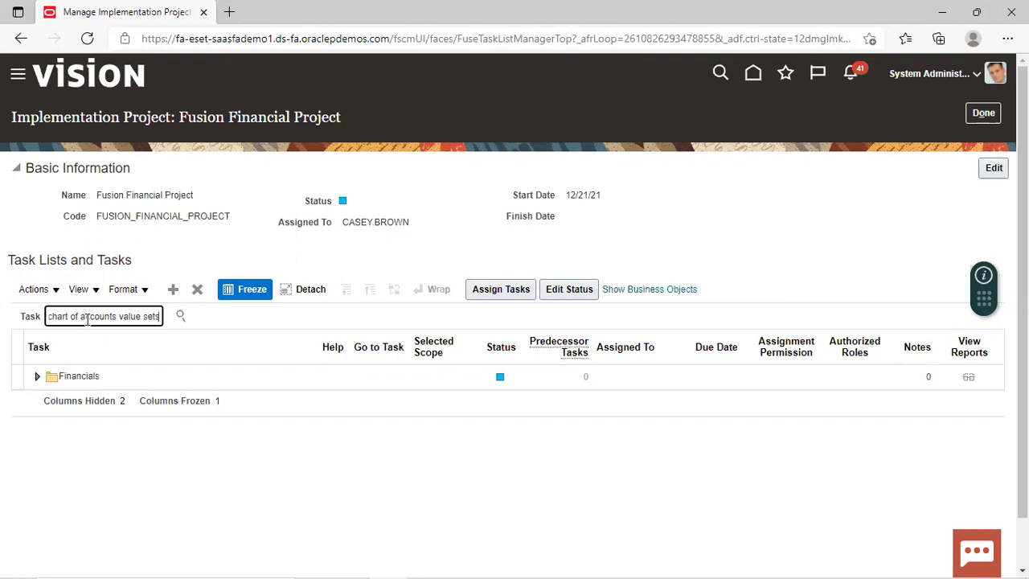
pyautogui.press('Return')
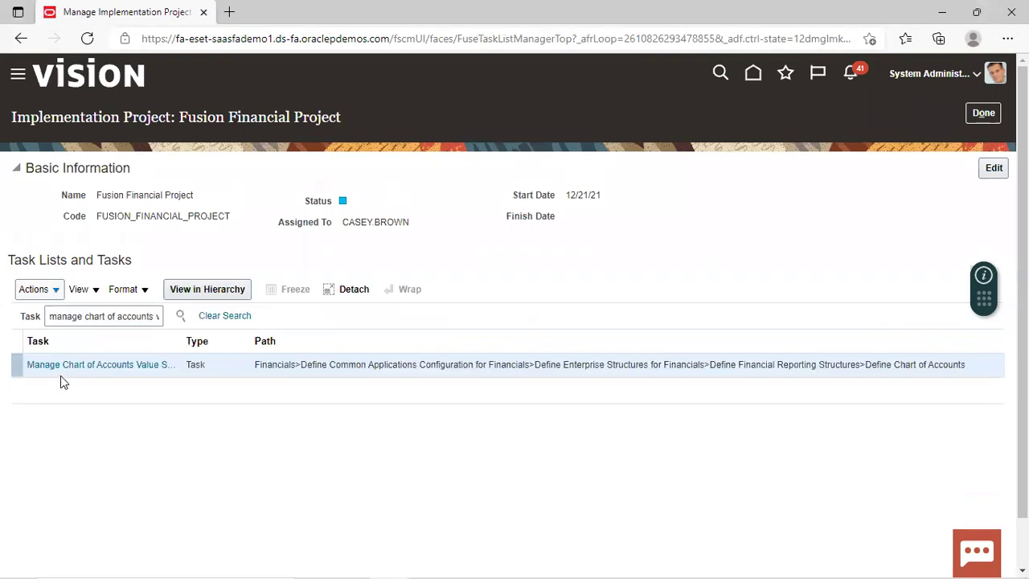
pyautogui.click(110, 365)
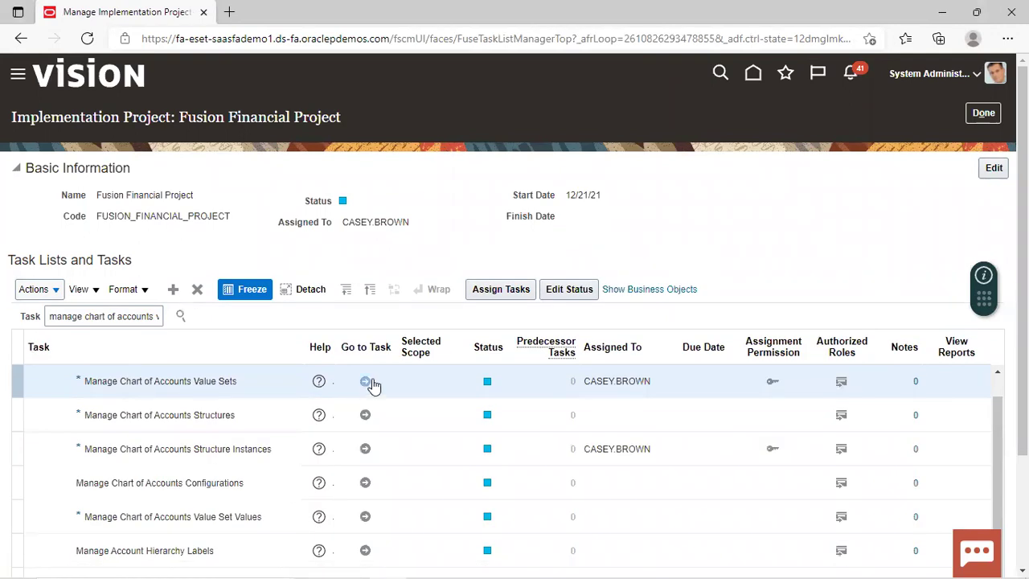
# Start a new chart of accounts value set coded Fusion Company with module General Ledger
pyautogui.click(365, 382)
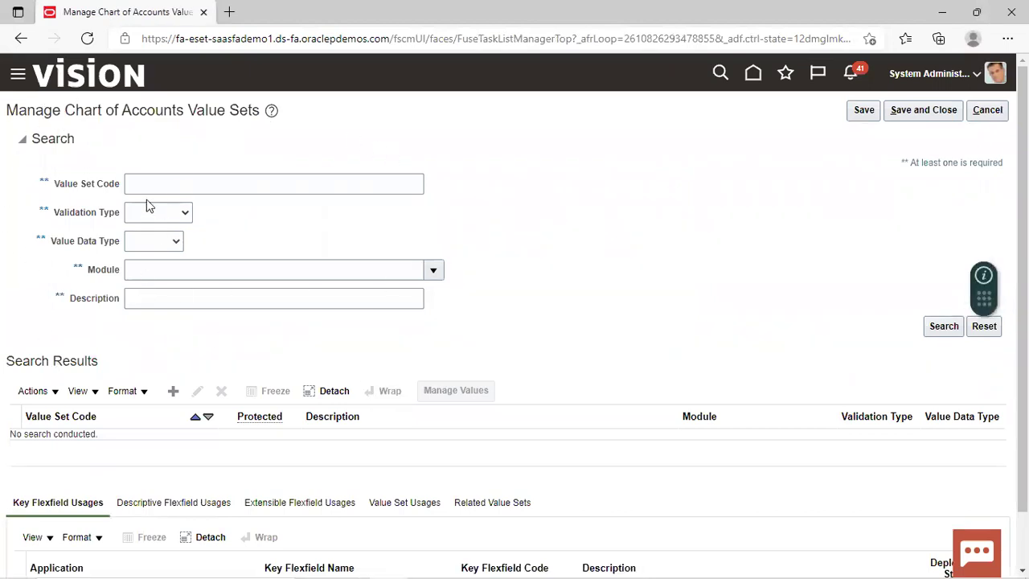
pyautogui.click(172, 392)
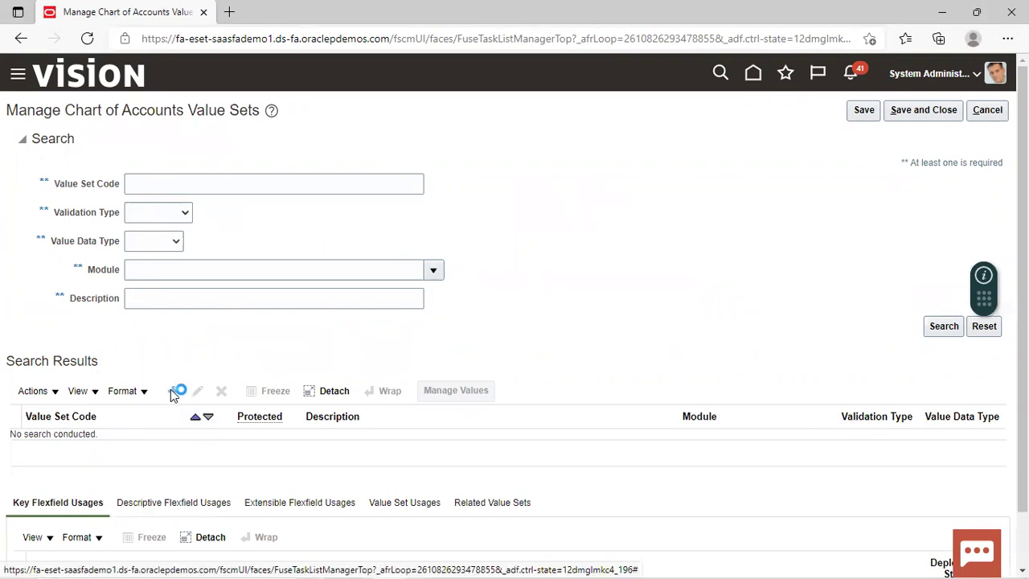
pyautogui.click(165, 144)
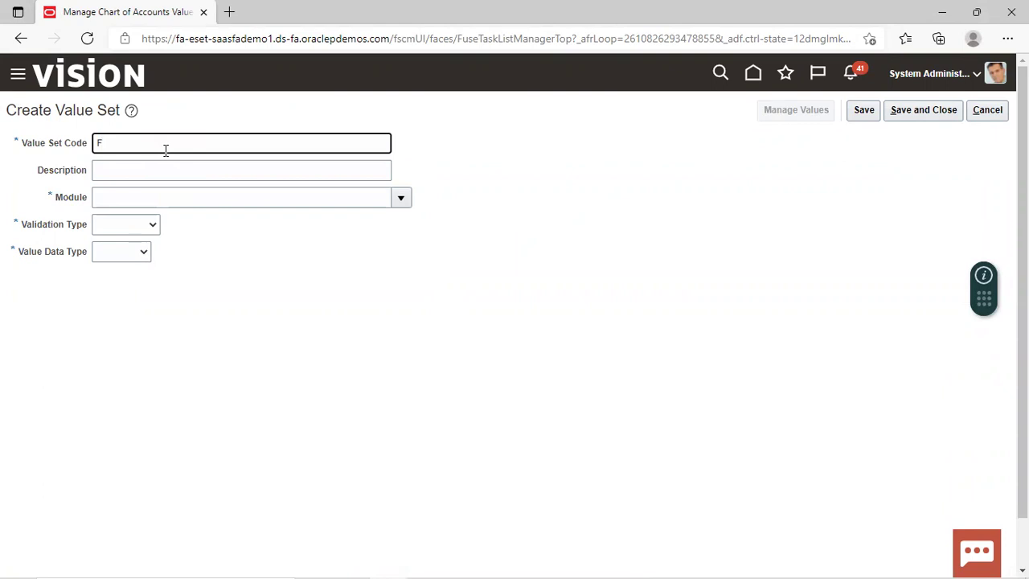
pyautogui.write('Fusion Company')
pyautogui.click(146, 177)
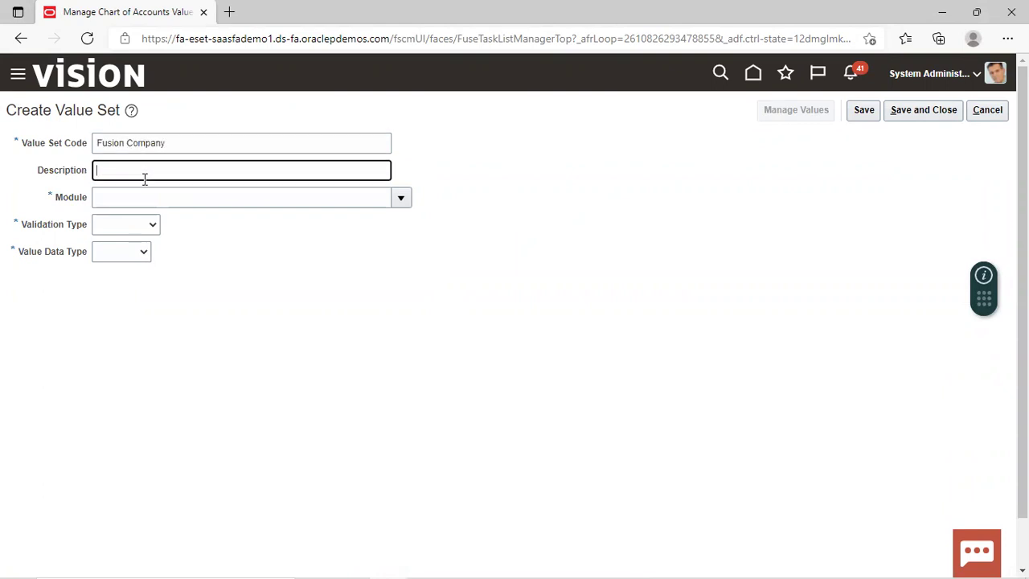
pyautogui.click(410, 201)
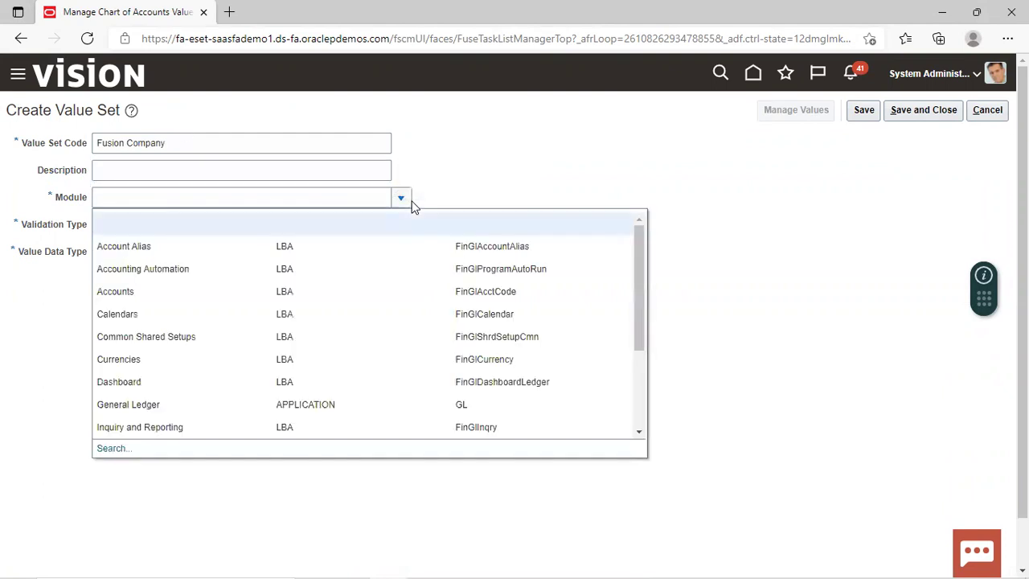
pyautogui.click(135, 405)
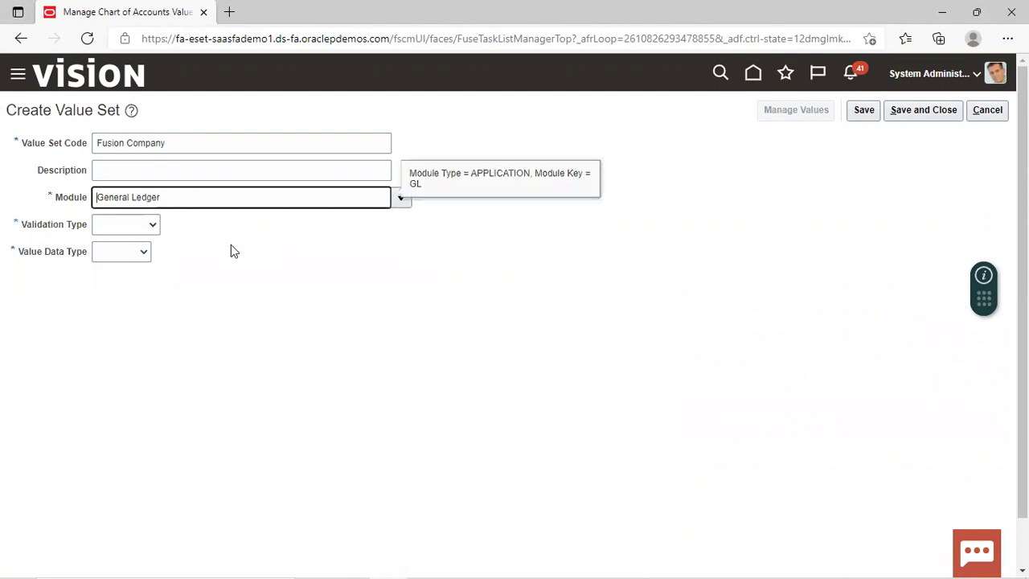
# Set validation type Independent, value data type Character and value subtype Text
pyautogui.click(153, 223)
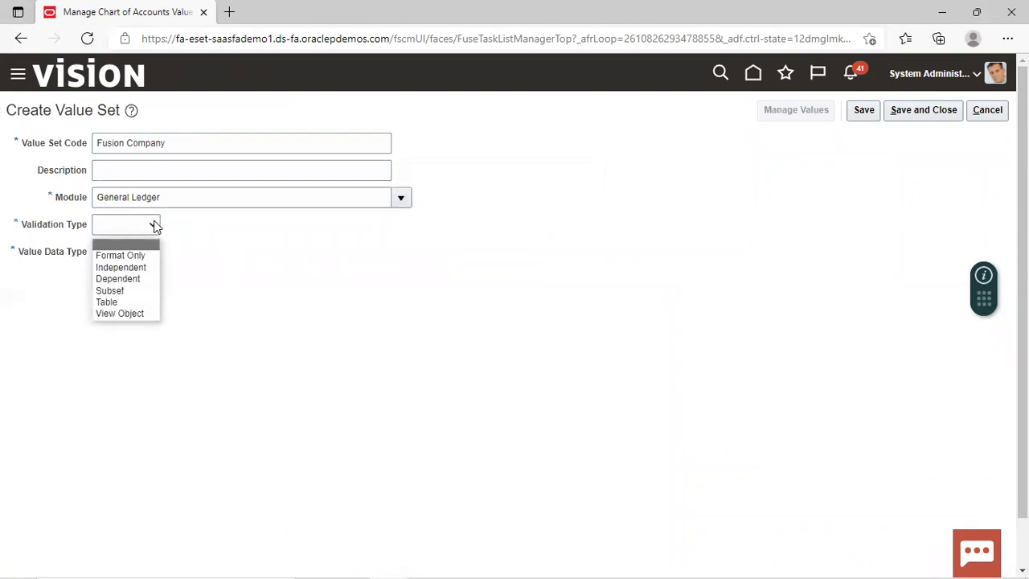
pyautogui.click(133, 268)
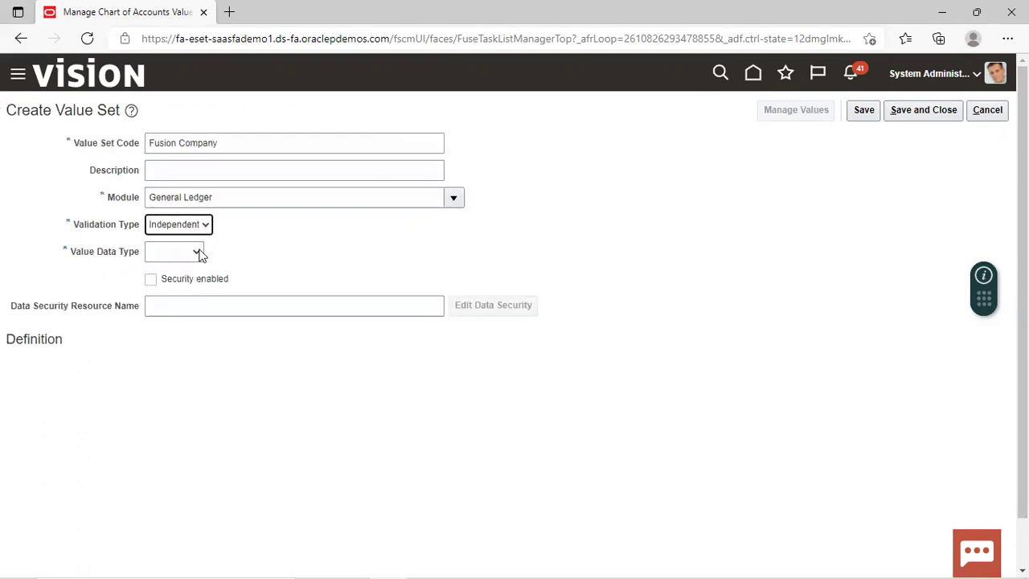
pyautogui.click(193, 254)
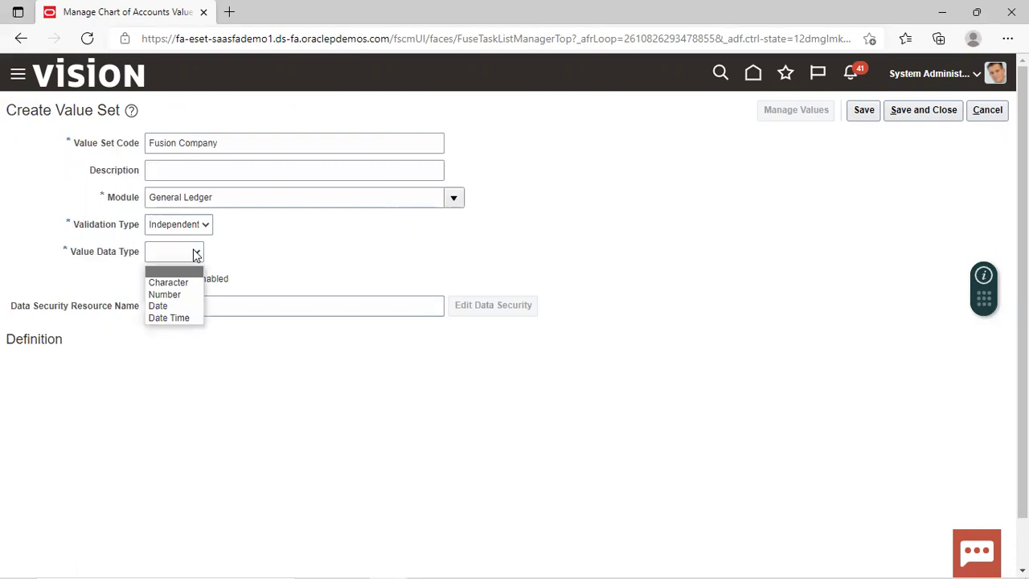
pyautogui.click(172, 283)
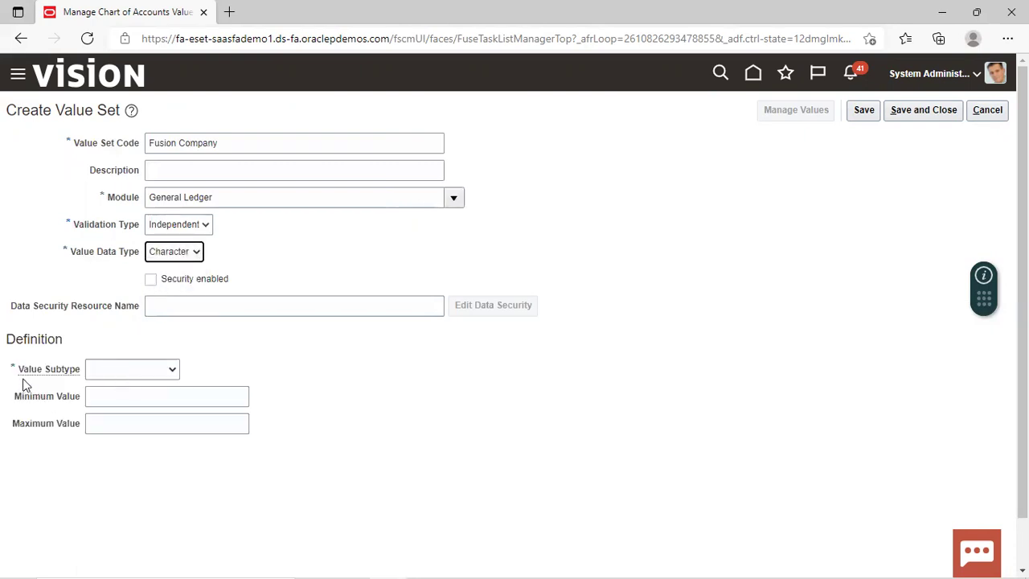
pyautogui.click(170, 370)
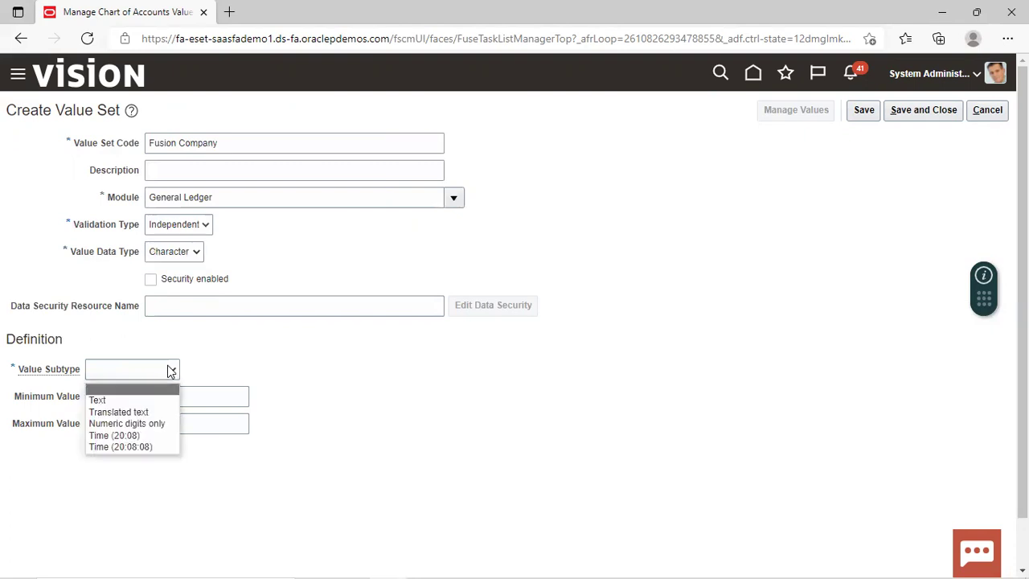
pyautogui.click(139, 399)
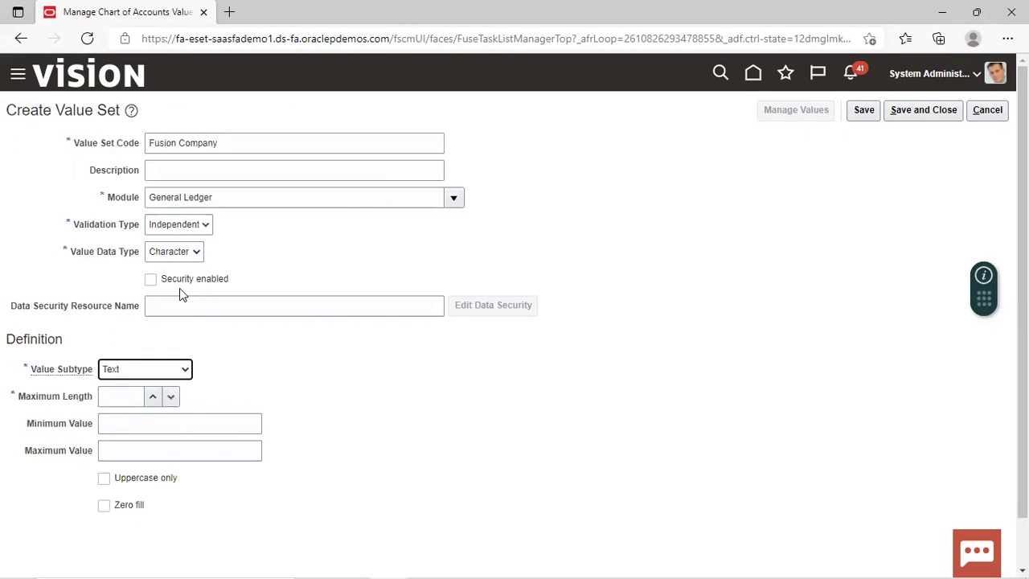
# Leave data security off, set maximum length 4, and save the Fusion Company value set
pyautogui.click(152, 281)
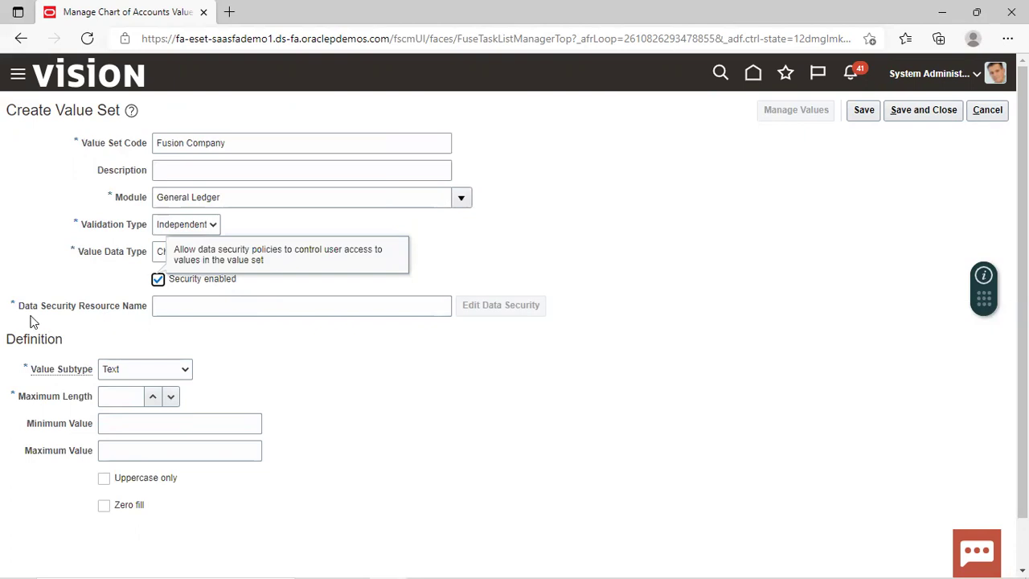
pyautogui.click(160, 283)
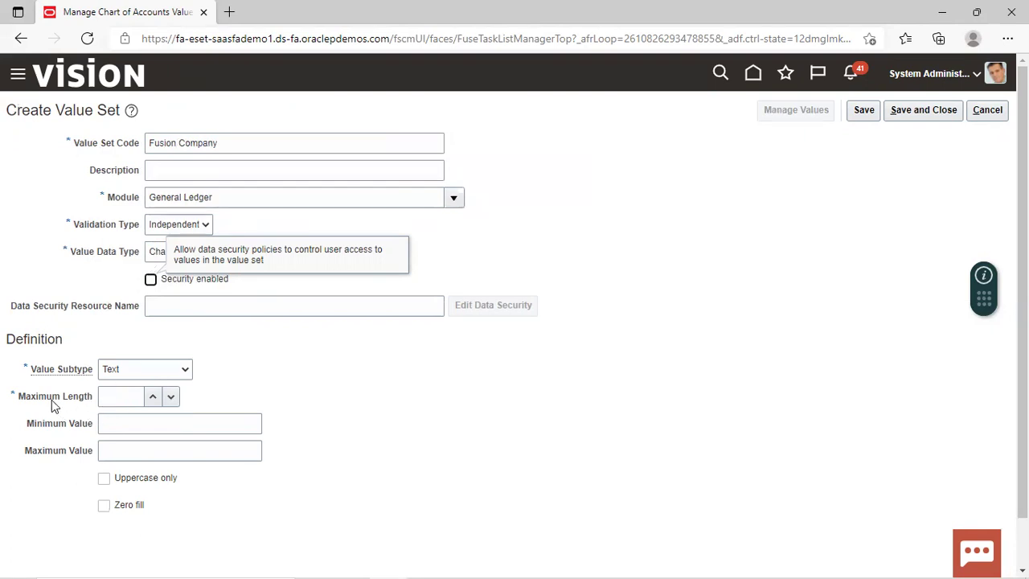
pyautogui.click(114, 402)
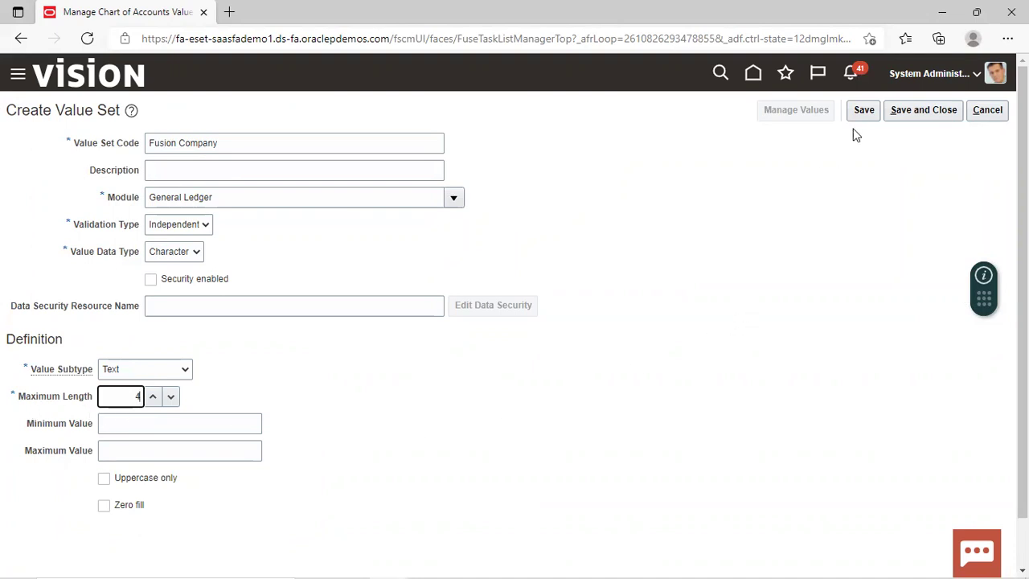
pyautogui.click(914, 114)
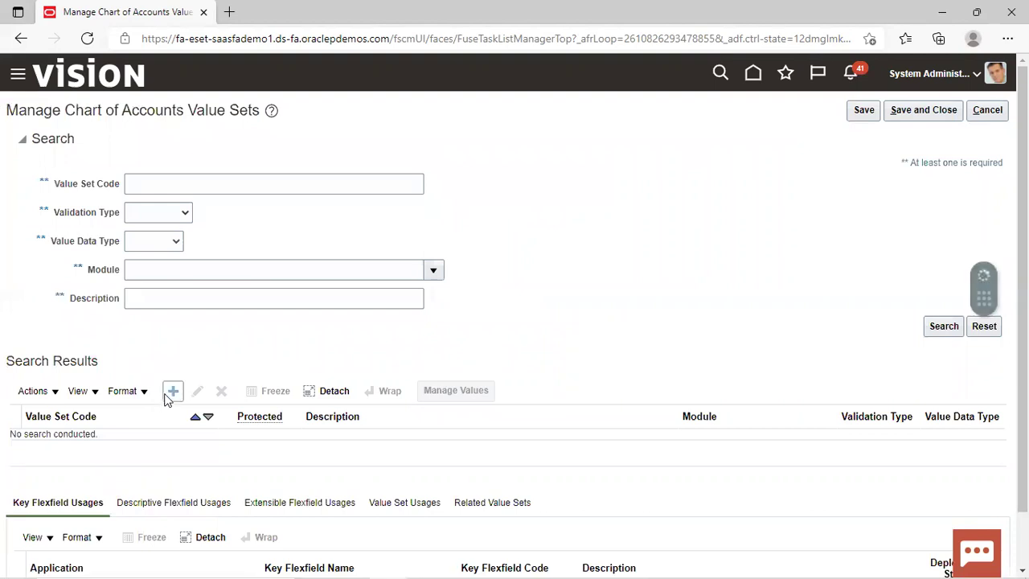
# Start a new value set coded Fusion Department with module General Ledger
pyautogui.click(172, 390)
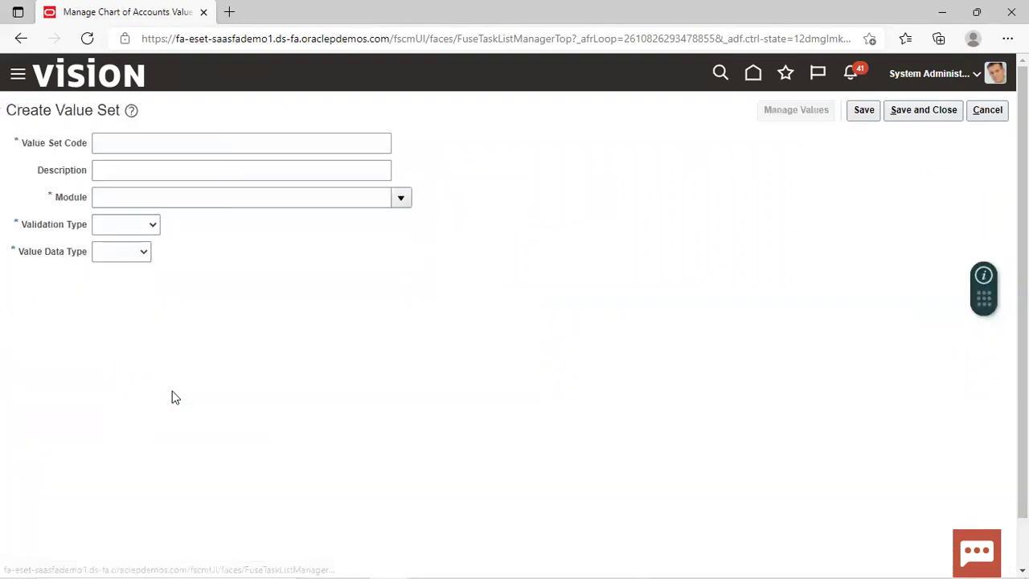
pyautogui.click(191, 142)
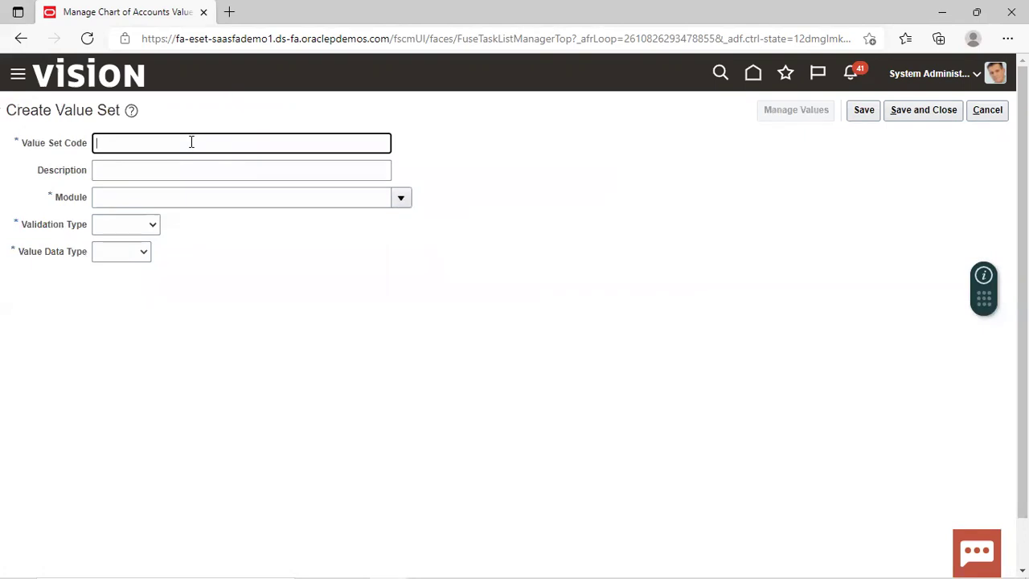
pyautogui.write('Fusion Department')
pyautogui.press('Tab')
pyautogui.press('Tab')
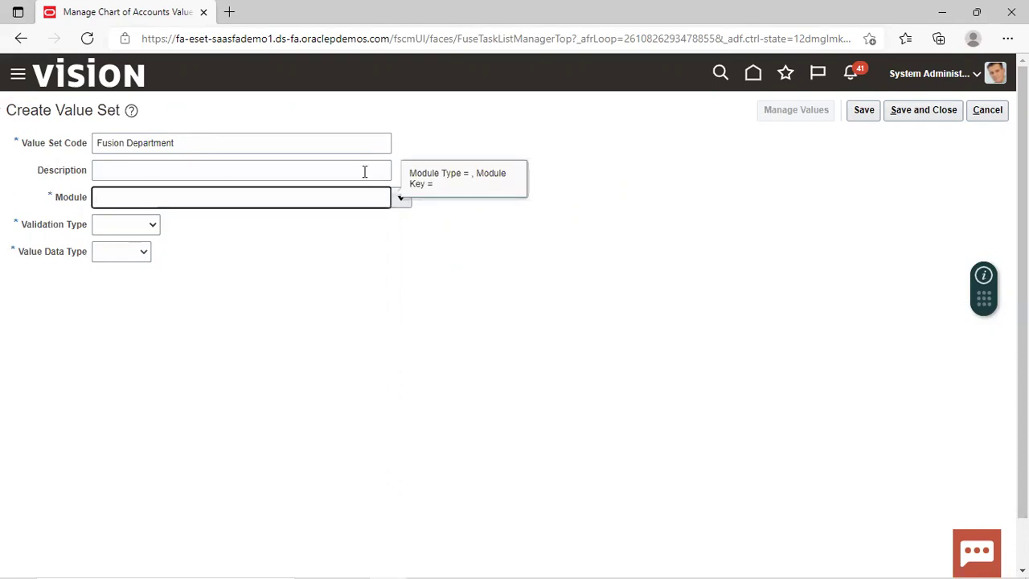
pyautogui.click(400, 198)
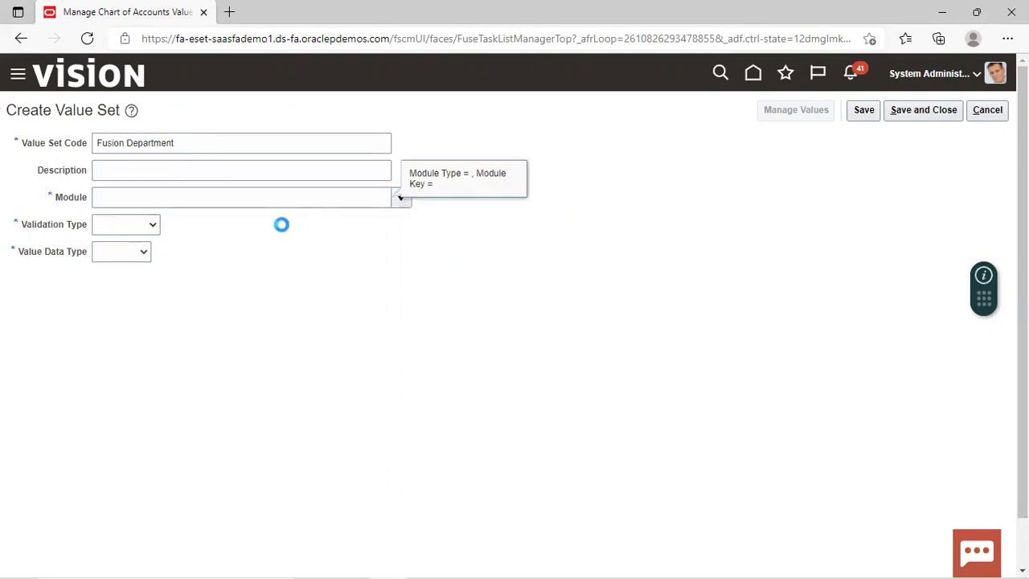
pyautogui.click(207, 228)
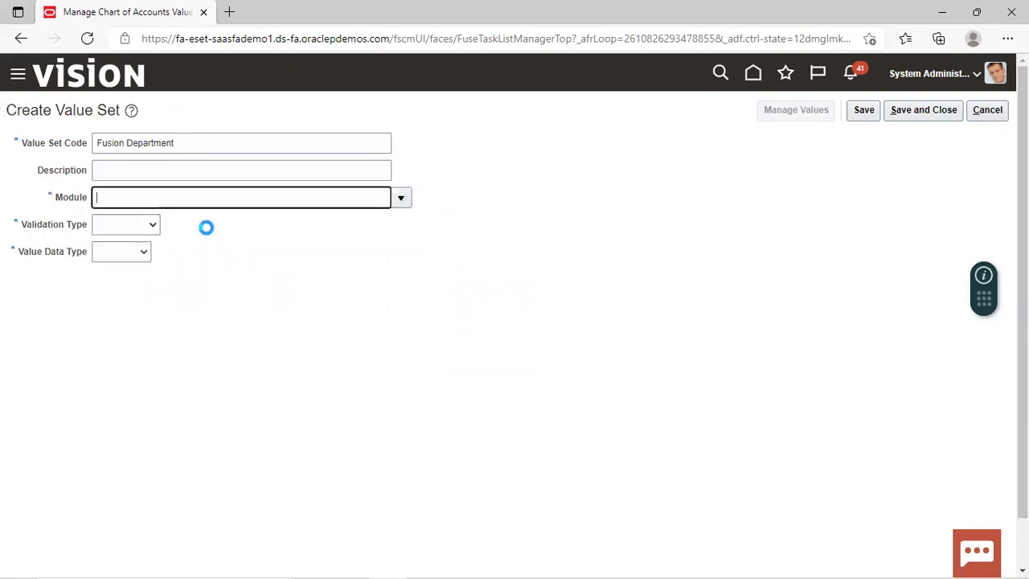
# Make it Independent, Character, Text with maximum length 3, and save it
pyautogui.click(153, 228)
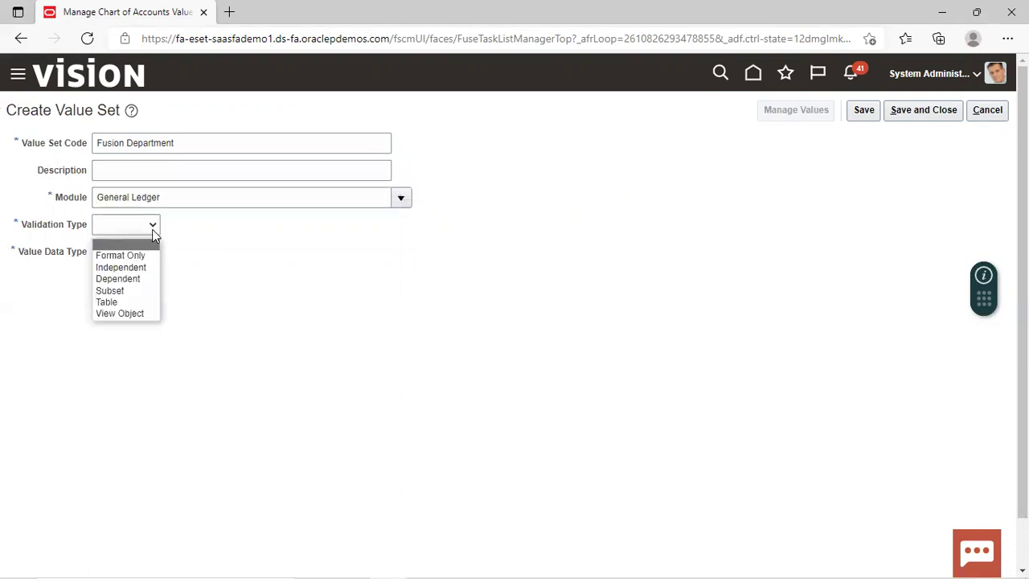
pyautogui.click(132, 270)
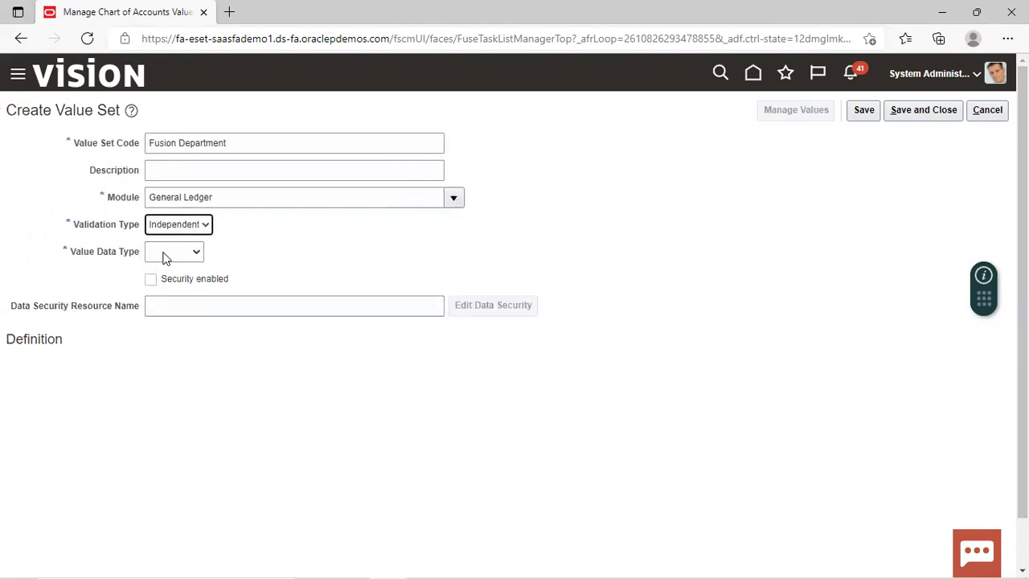
pyautogui.click(185, 255)
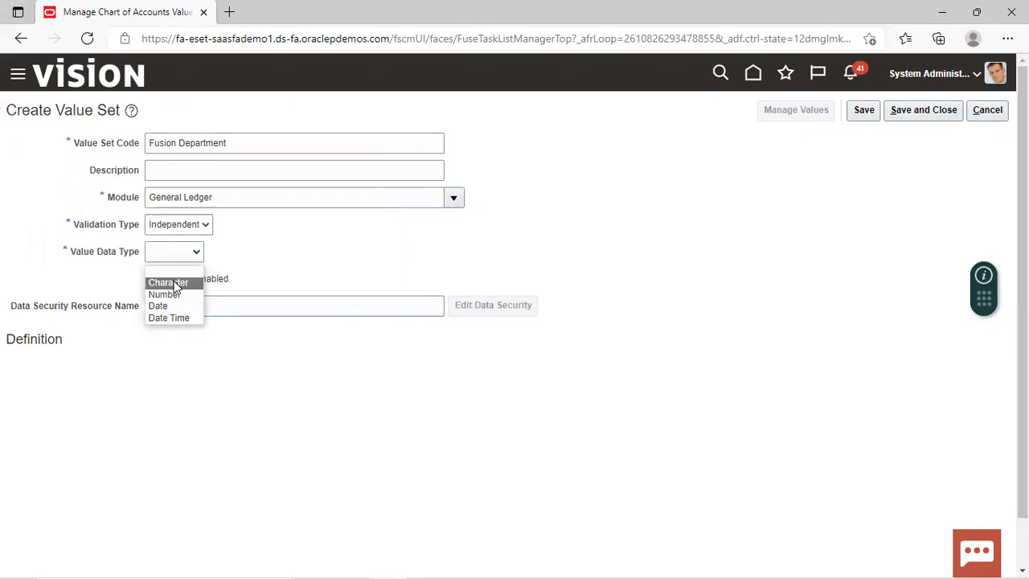
pyautogui.click(170, 283)
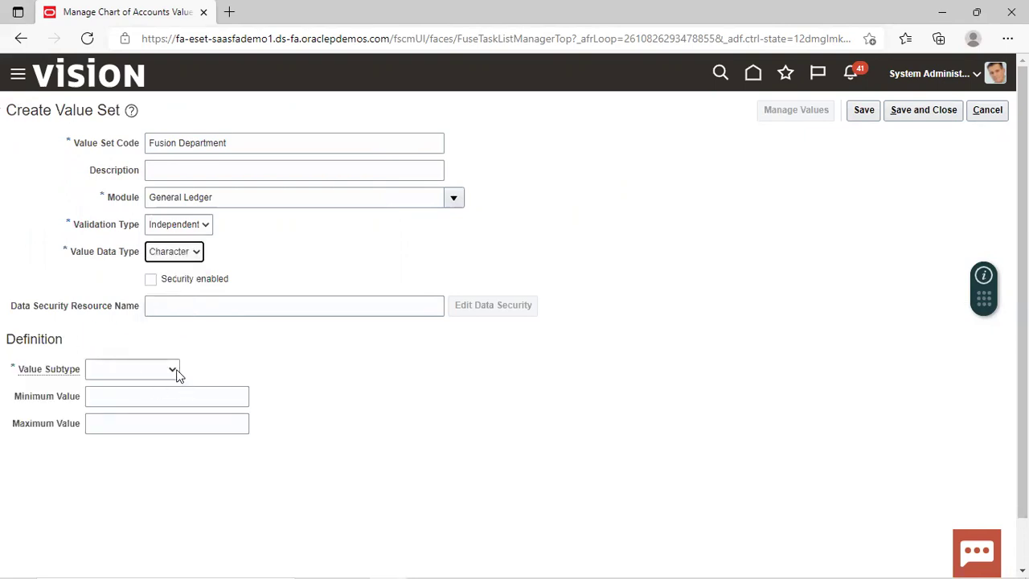
pyautogui.click(175, 371)
pyautogui.click(145, 397)
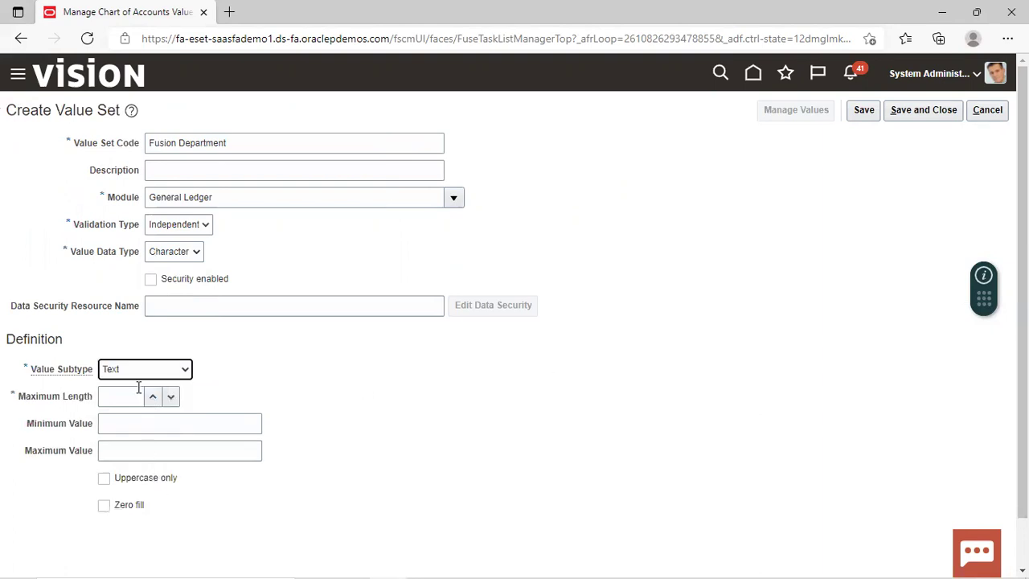
pyautogui.click(128, 396)
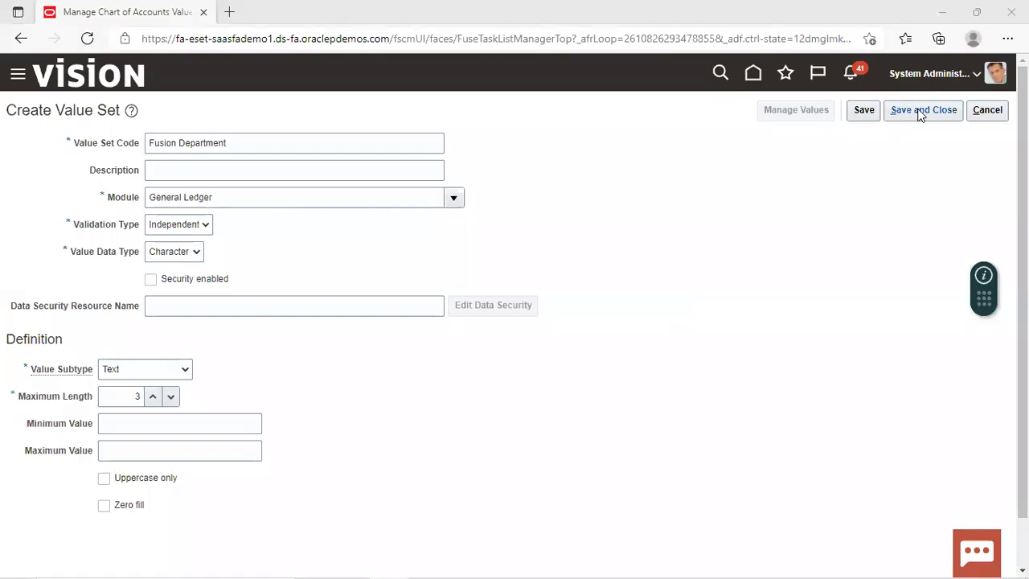
pyautogui.click(921, 113)
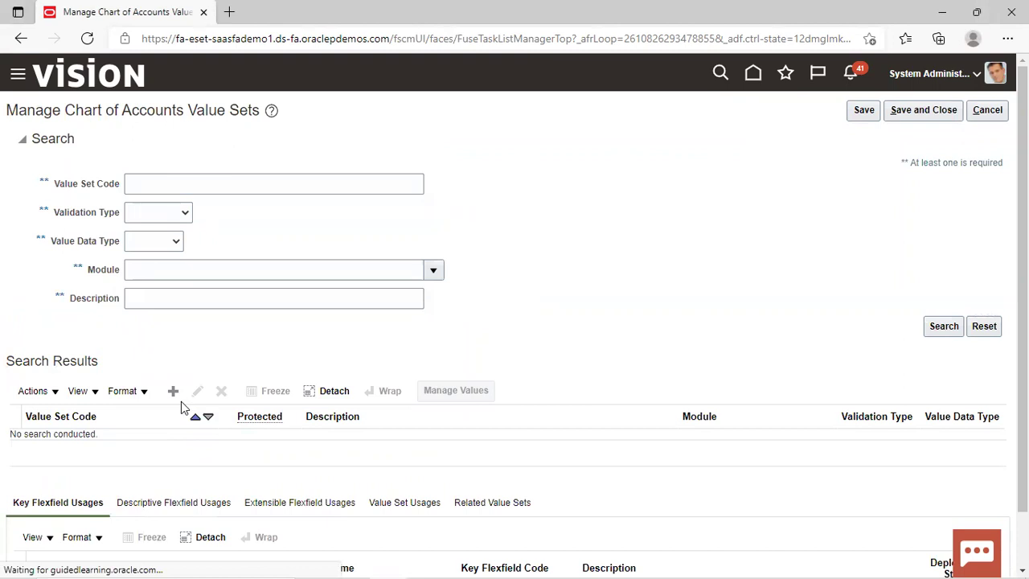
# Start a new value set coded Fusion Accounts with module General Ledger
pyautogui.click(175, 393)
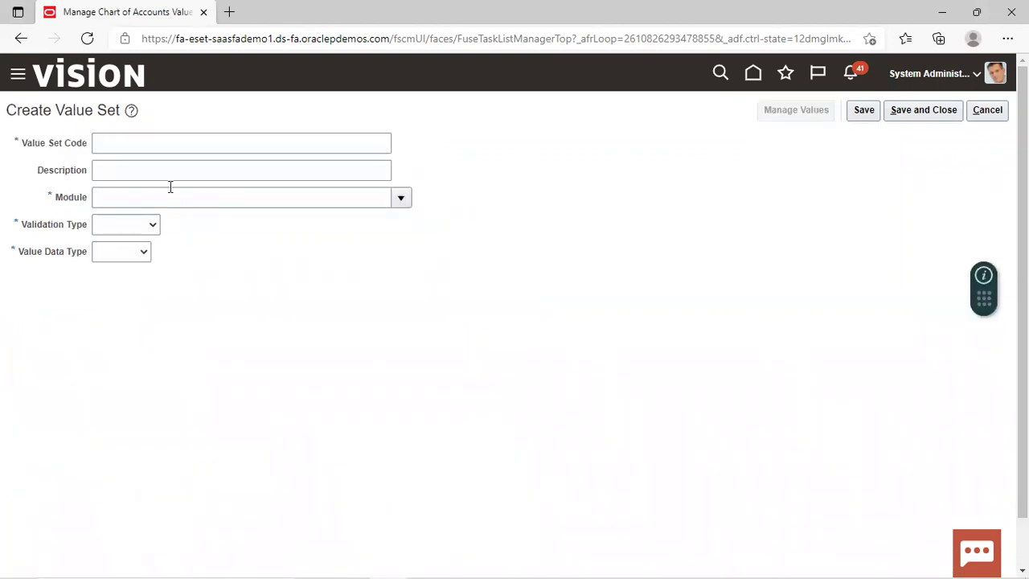
pyautogui.click(173, 145)
pyautogui.write('Fusion ')
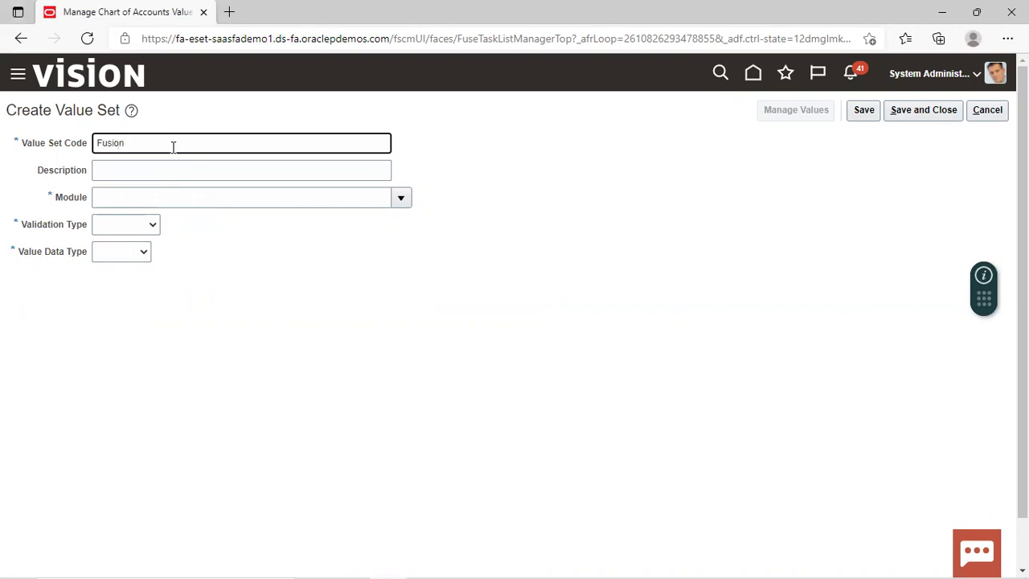
pyautogui.write('Av')
pyautogui.write('counts')
pyautogui.press('Tab')
pyautogui.press('Tab')
pyautogui.write('ge')
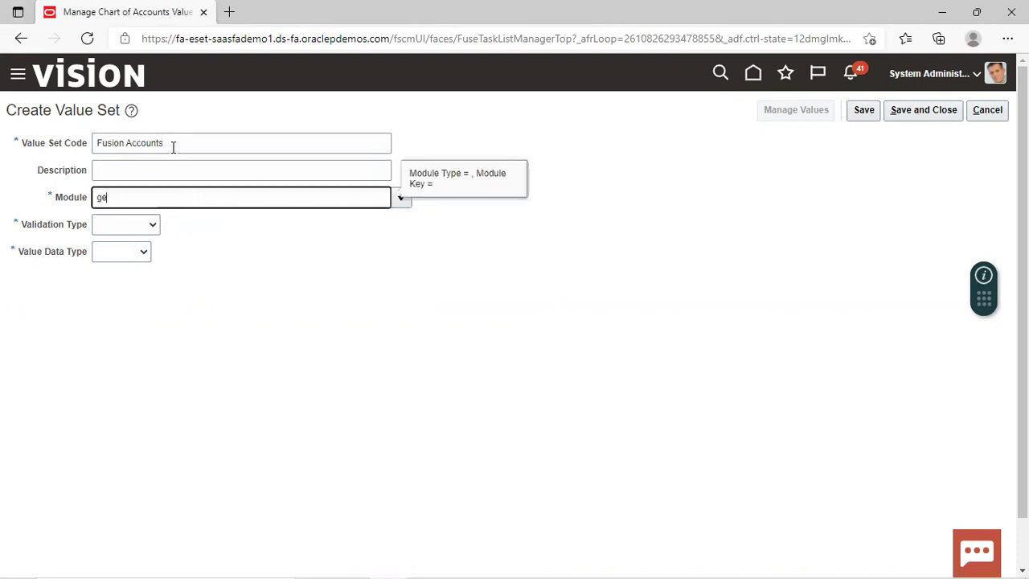
pyautogui.click(239, 225)
pyautogui.click(401, 198)
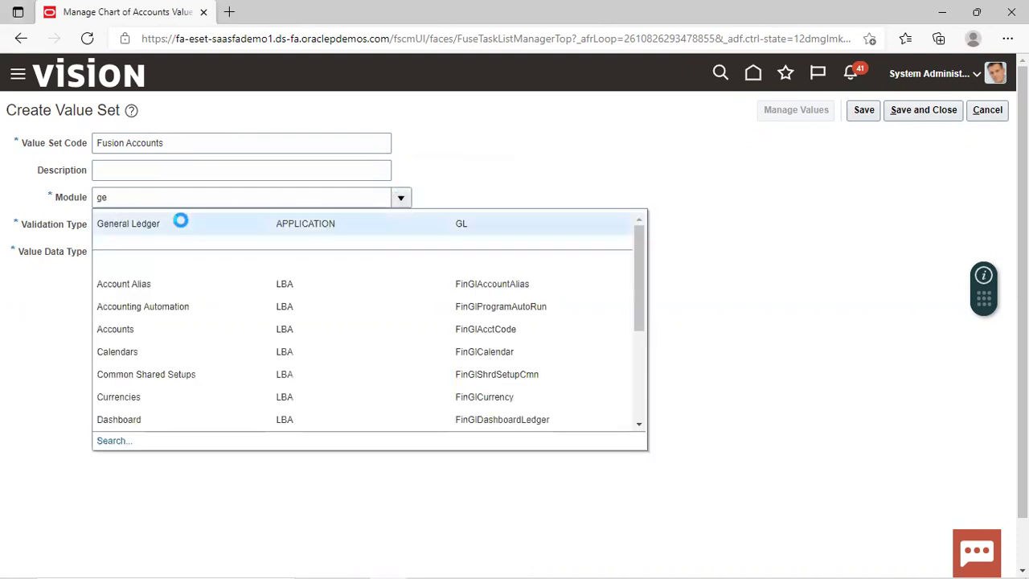
pyautogui.click(177, 223)
# Set it to Independent, Character, Text with maximum length 4
pyautogui.click(153, 230)
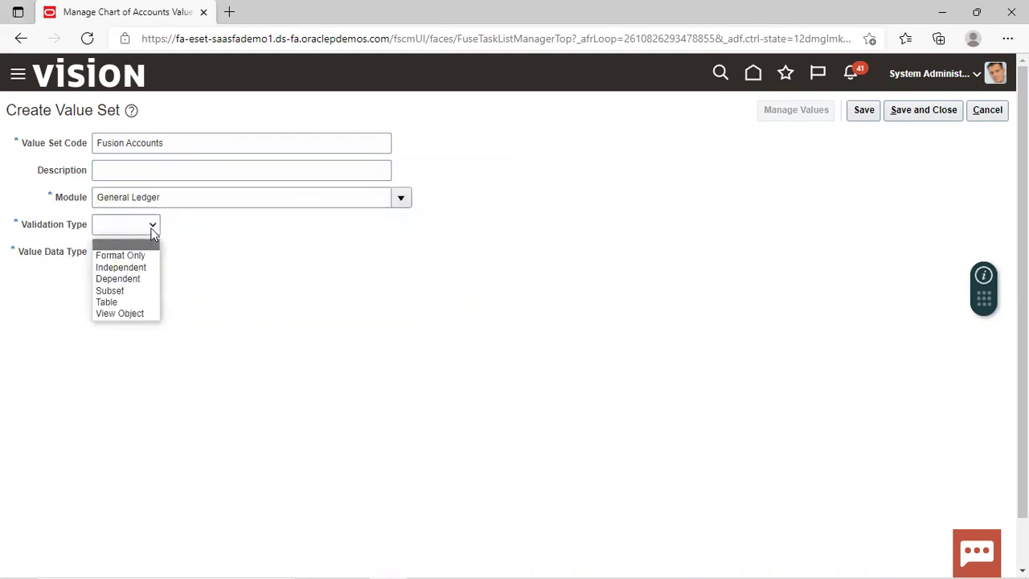
pyautogui.click(124, 266)
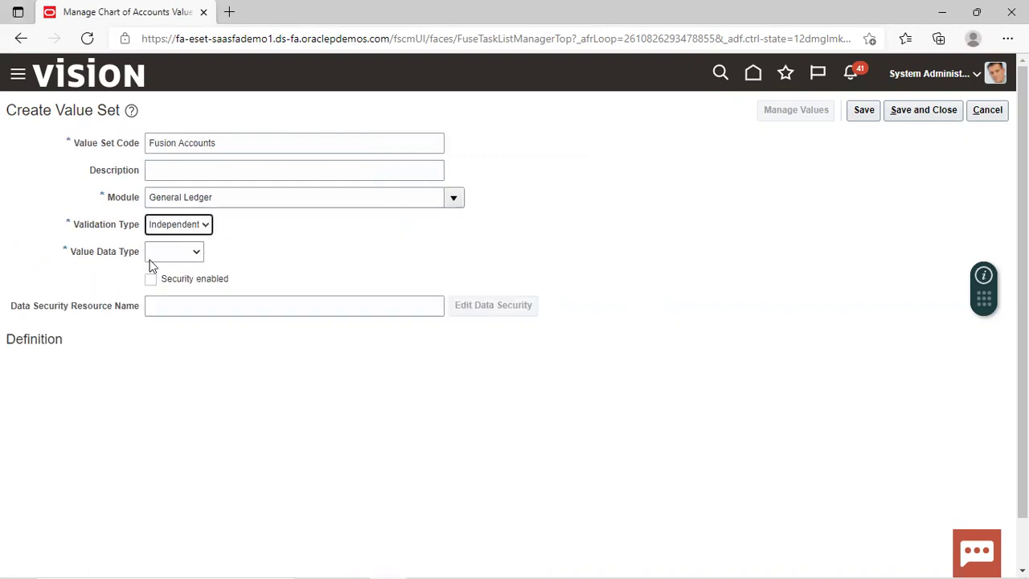
pyautogui.click(196, 252)
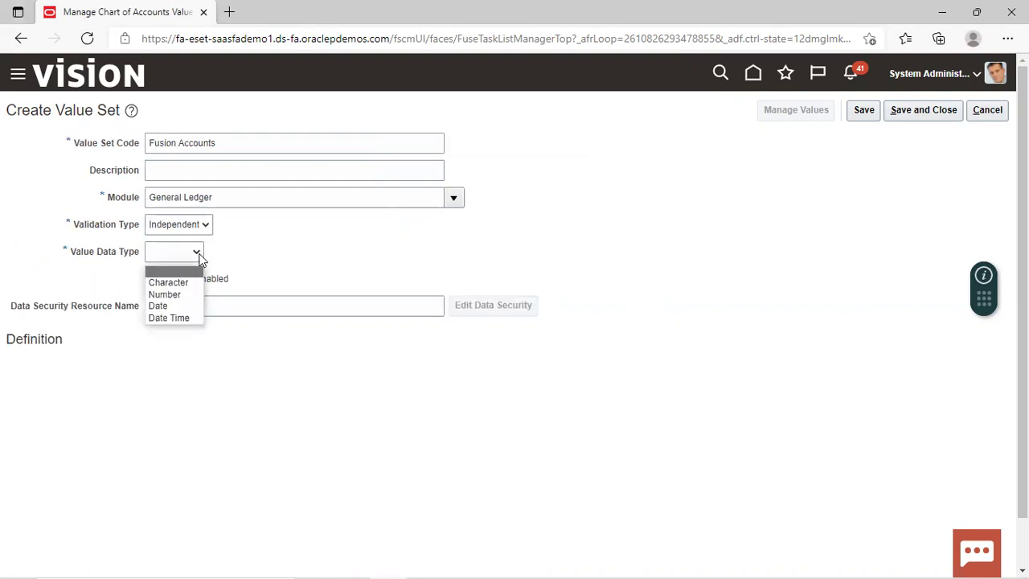
pyautogui.click(167, 282)
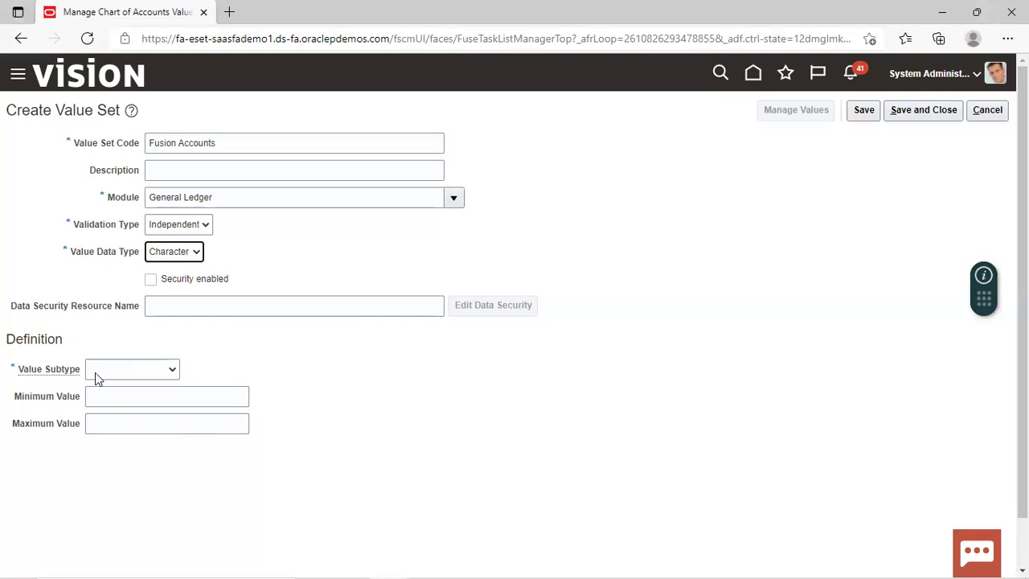
pyautogui.click(173, 370)
pyautogui.click(140, 401)
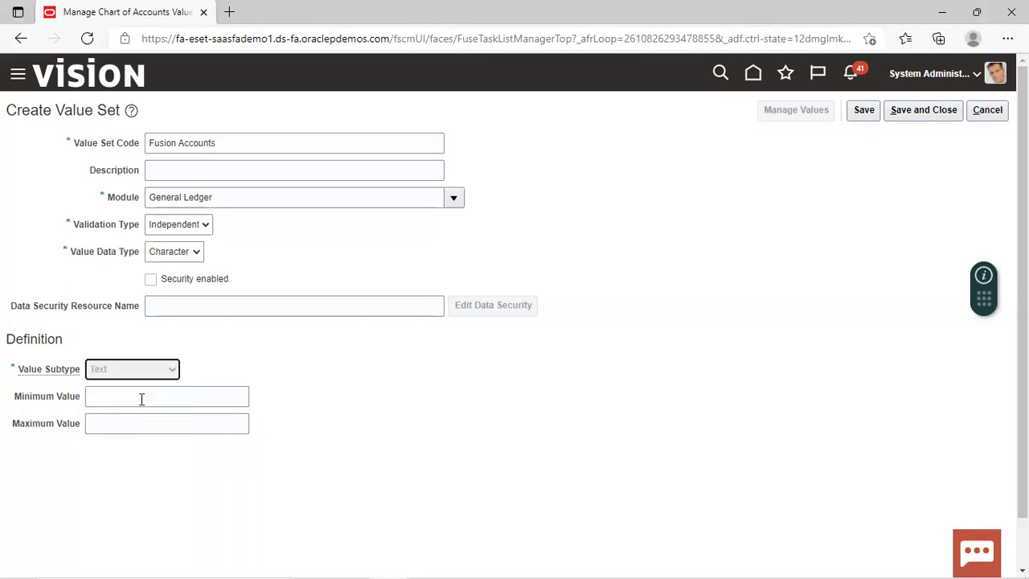
pyautogui.click(114, 399)
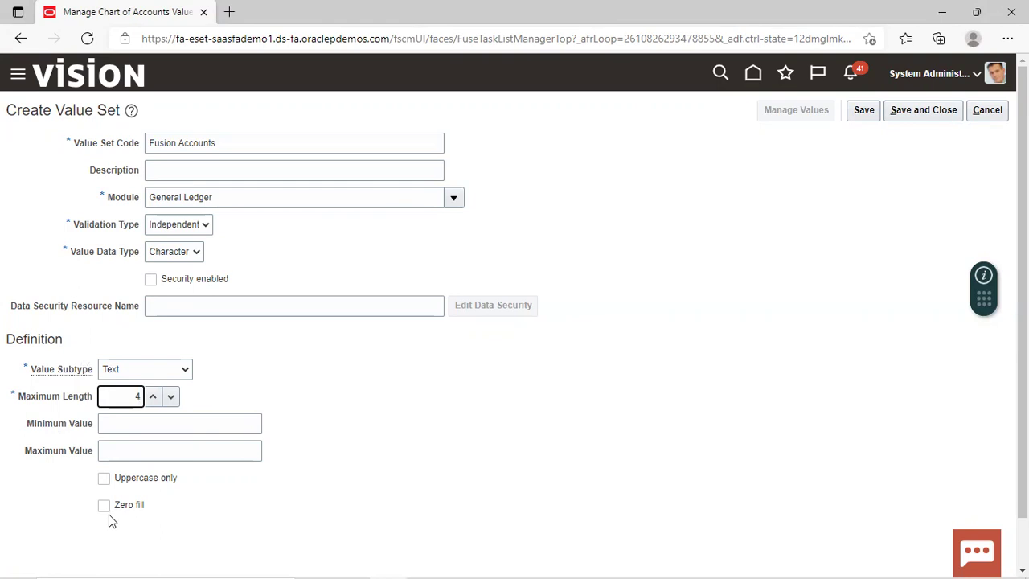
# Set the maximum value to 0010 and save the Fusion Accounts value set
pyautogui.click(122, 454)
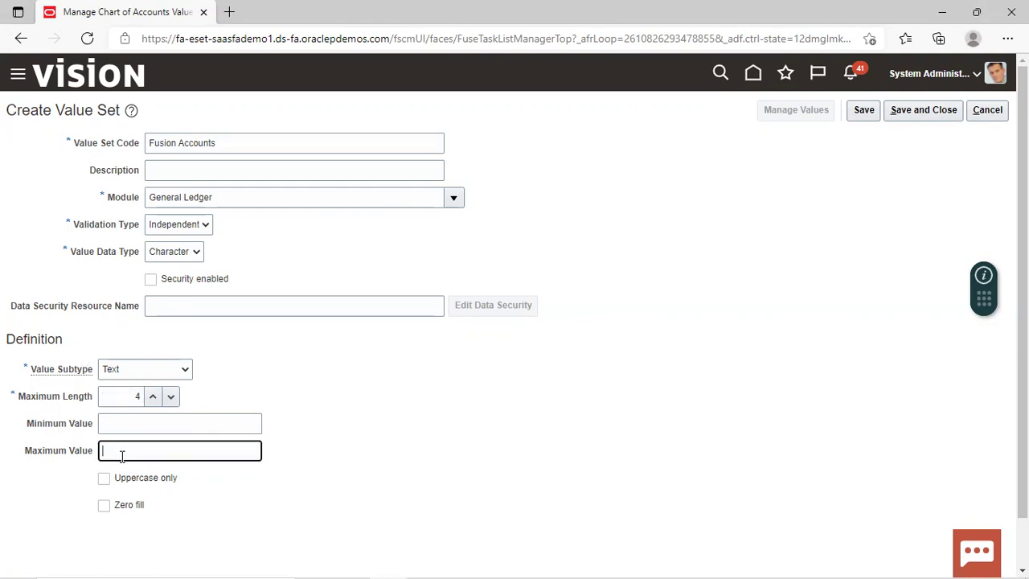
pyautogui.write('10')
pyautogui.click(101, 450)
pyautogui.write('00')
pyautogui.click(934, 116)
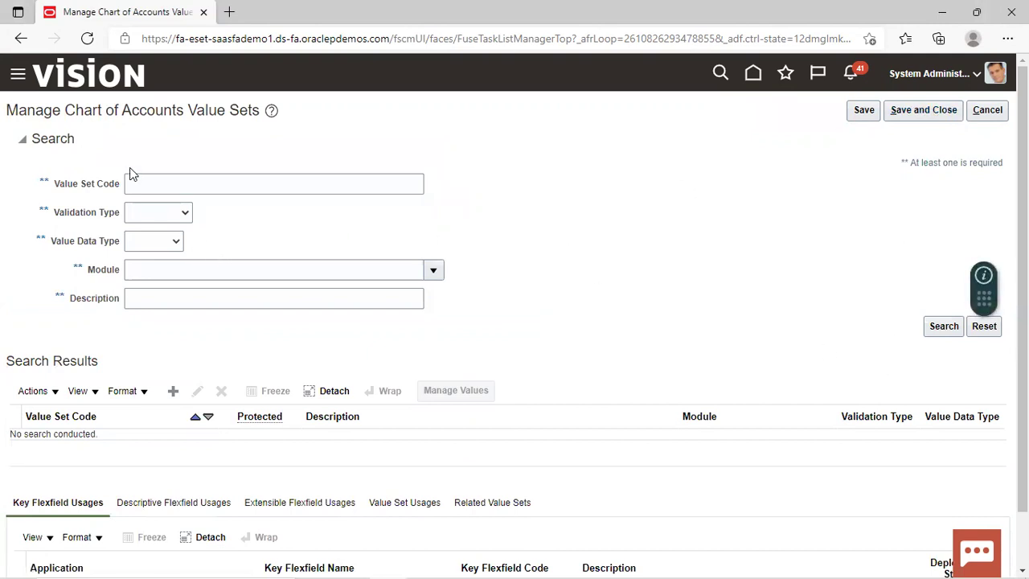
# Search value set codes starting with F and open Fusion Company's values
pyautogui.click(151, 187)
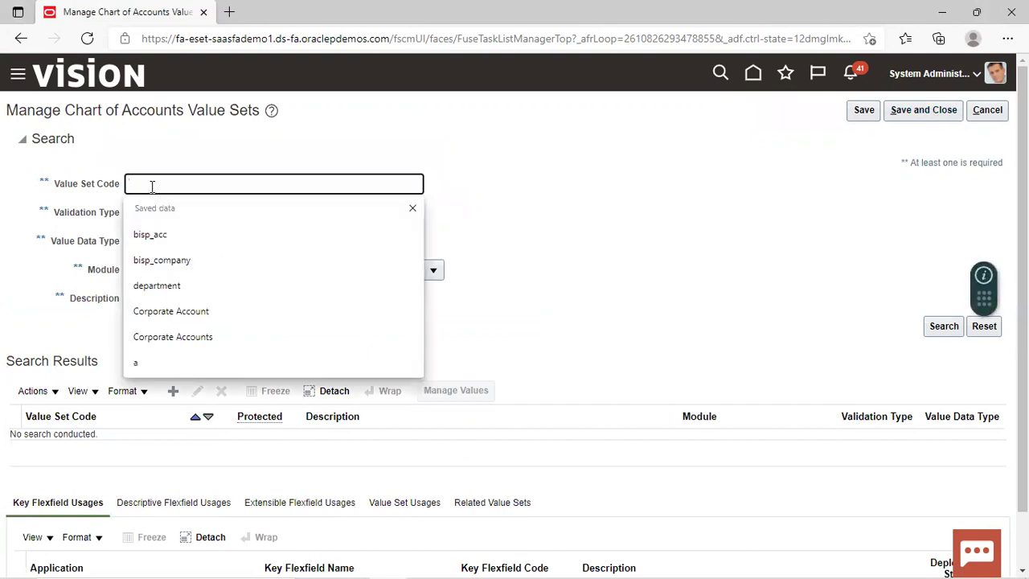
pyautogui.write('Fusion')
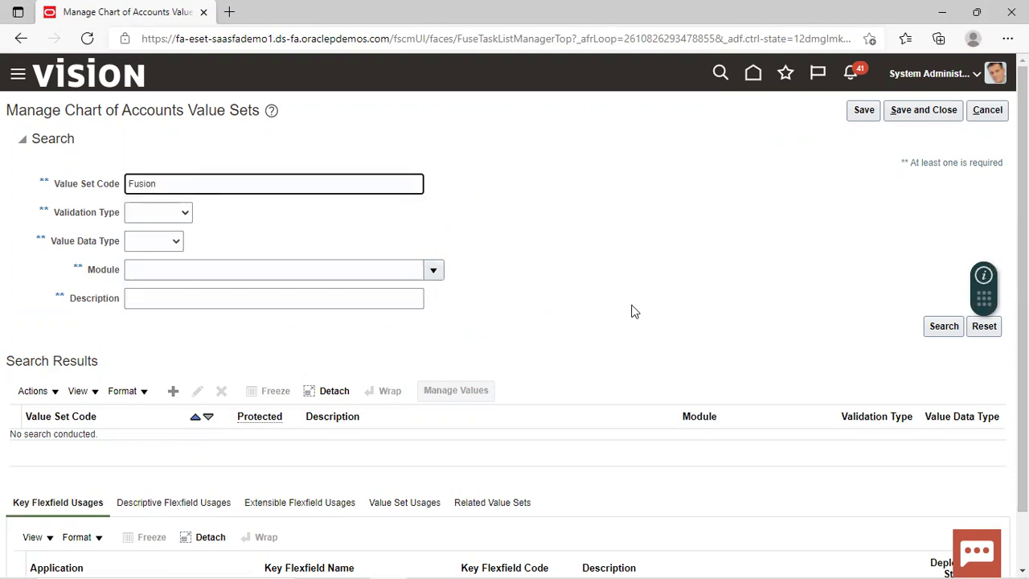
pyautogui.click(940, 326)
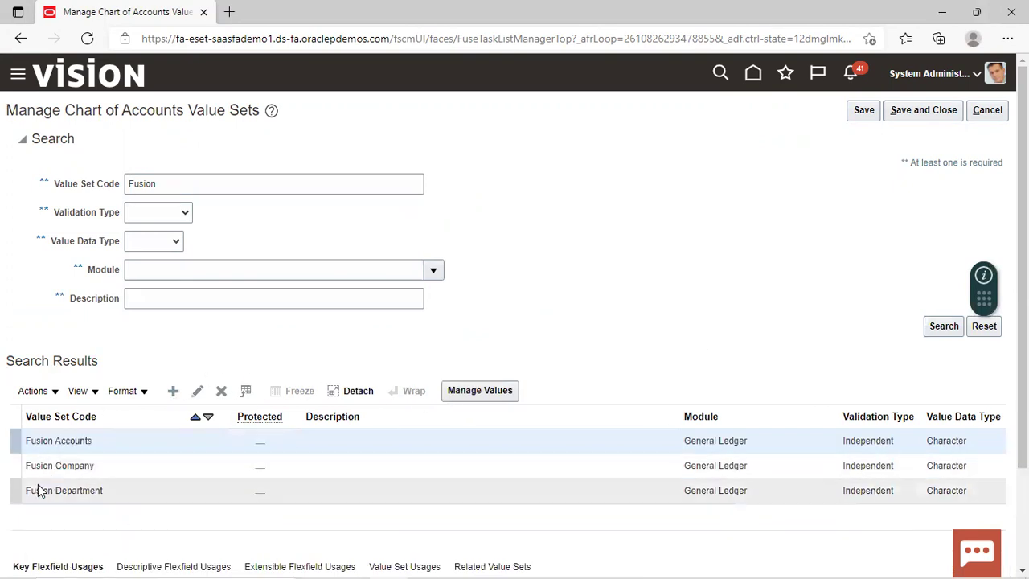
pyautogui.click(14, 466)
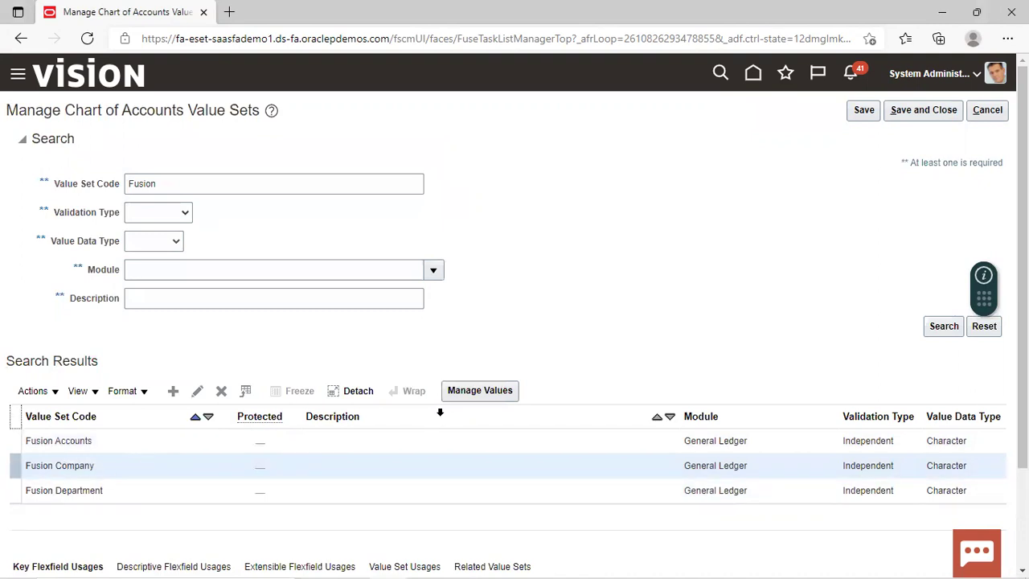
pyautogui.click(506, 390)
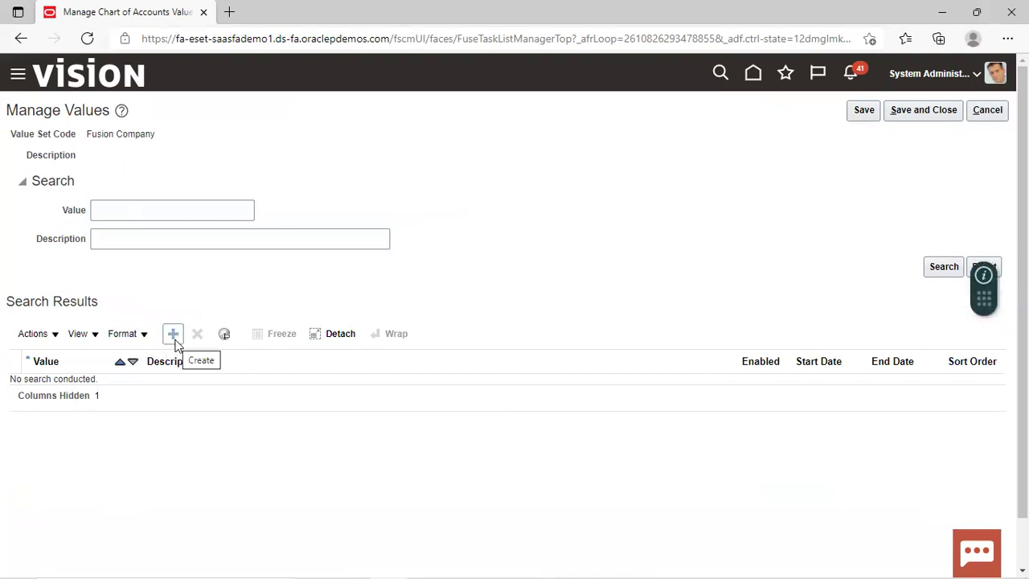
# Add value 1000 with the description 'Fusion Operations'
pyautogui.click(174, 334)
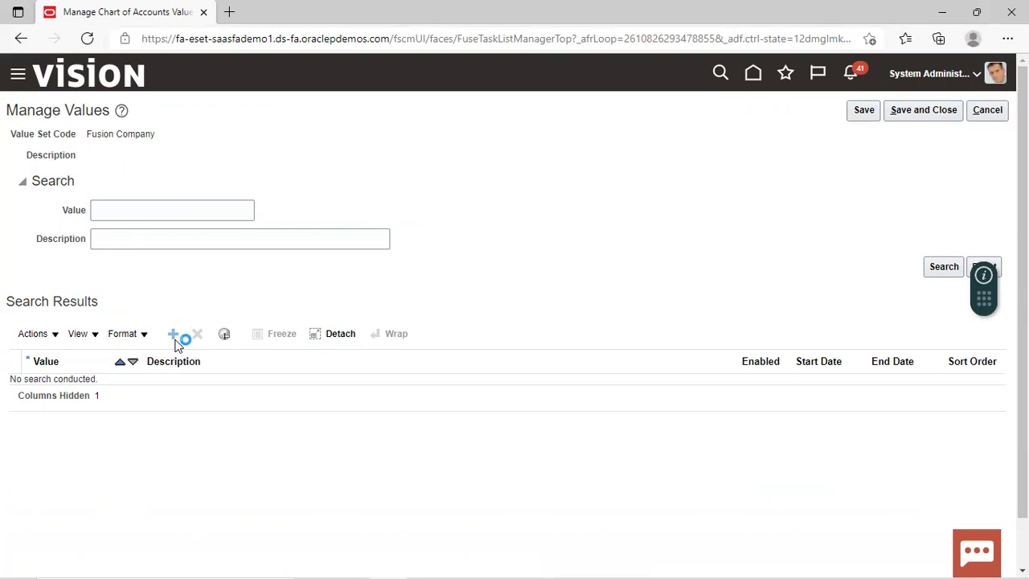
pyautogui.click(81, 390)
pyautogui.write('1000')
pyautogui.click(183, 393)
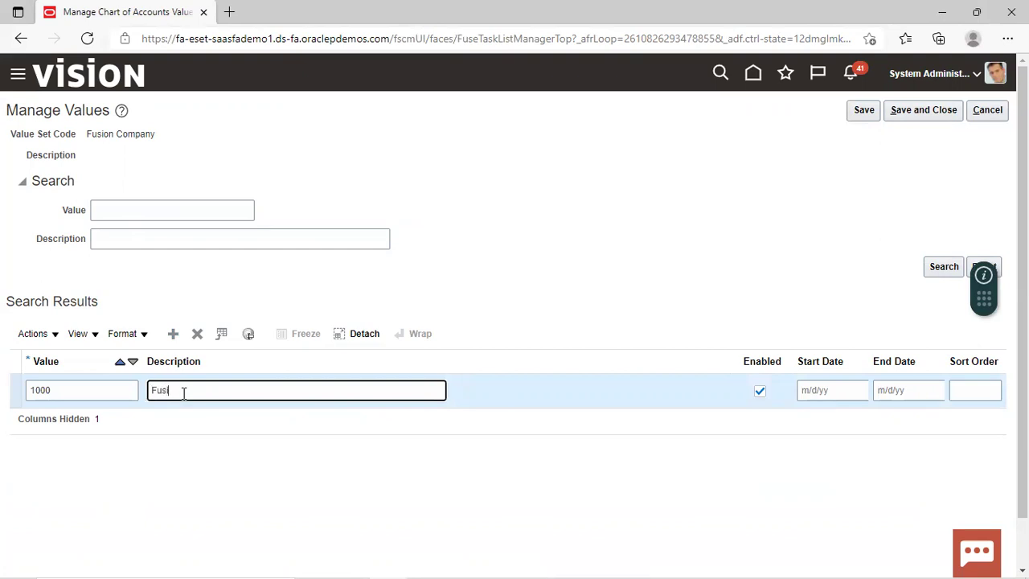
pyautogui.write('Fusion Operations')
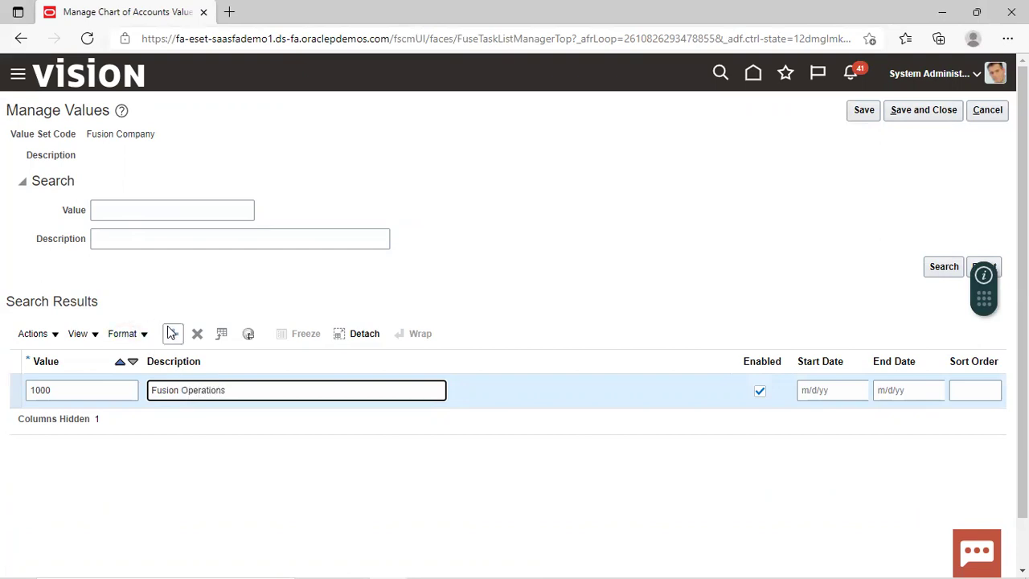
# Add value 2000 with the description 'Fusion Service Providers'
pyautogui.click(173, 333)
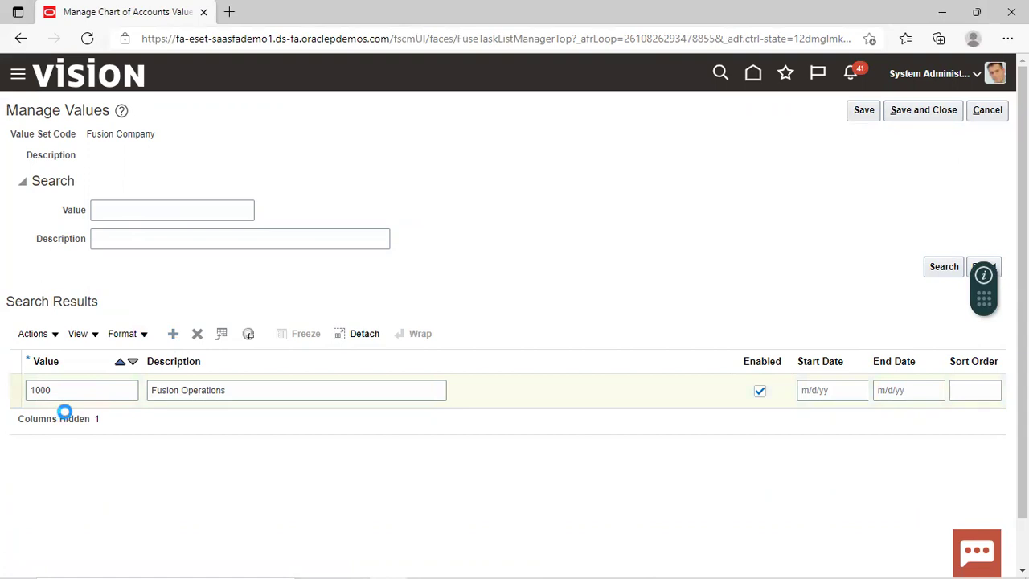
pyautogui.click(68, 392)
pyautogui.write('2000')
pyautogui.click(191, 392)
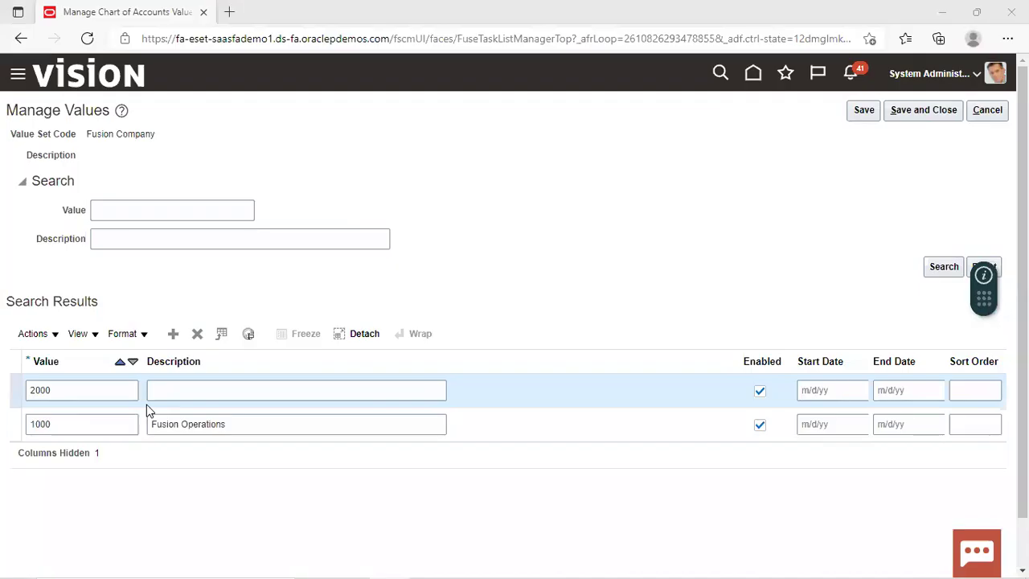
pyautogui.click(186, 390)
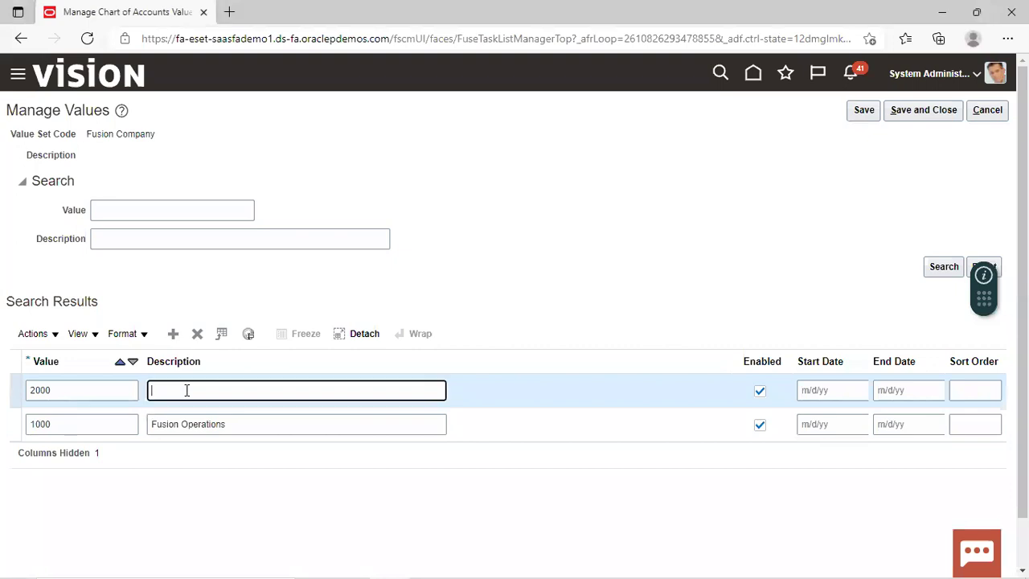
pyautogui.write('Fusion Service Providers')
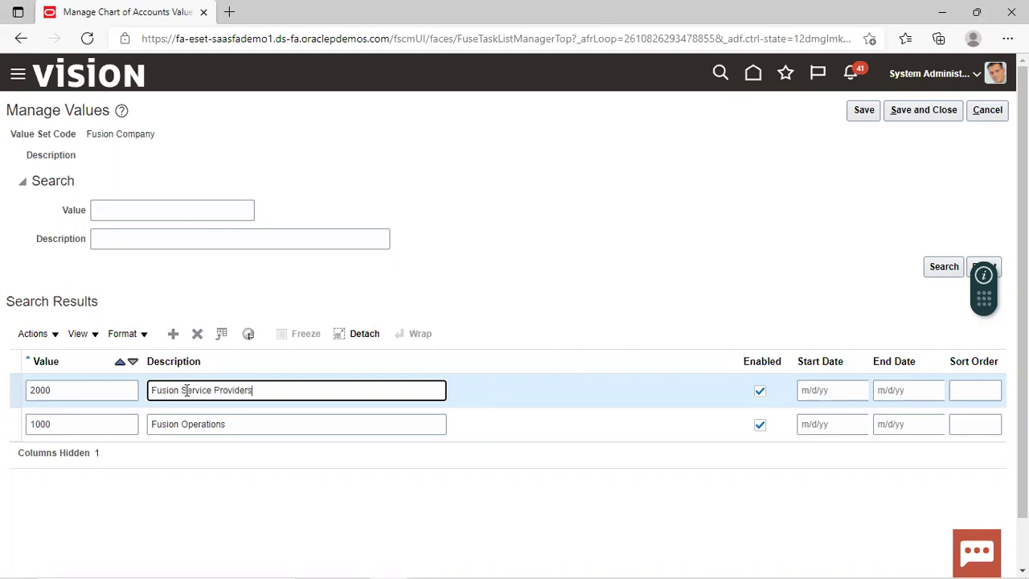
# Change value 1000's description to 'Fusion Productions'
pyautogui.click(226, 425)
pyautogui.press('BackSpace')
pyautogui.press('BackSpace')
pyautogui.press('BackSpace')
pyautogui.press('BackSpace')
pyautogui.press('BackSpace')
pyautogui.press('BackSpace')
pyautogui.press('BackSpace')
pyautogui.press('BackSpace')
pyautogui.press('BackSpace')
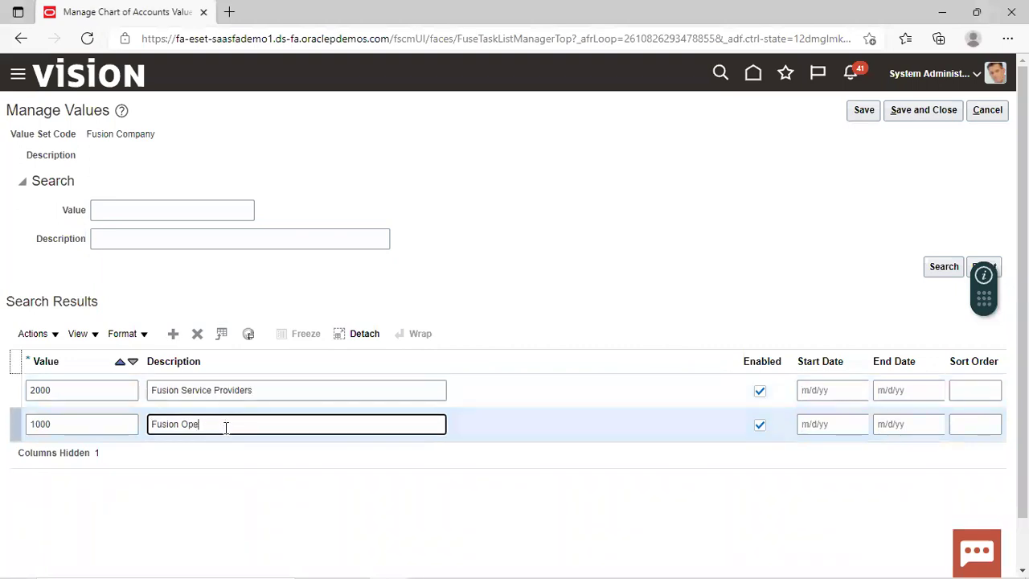
pyautogui.write('Productio')
# Add value 3000 'Fusion Digitals' and save Fusion Company's values
pyautogui.click(174, 332)
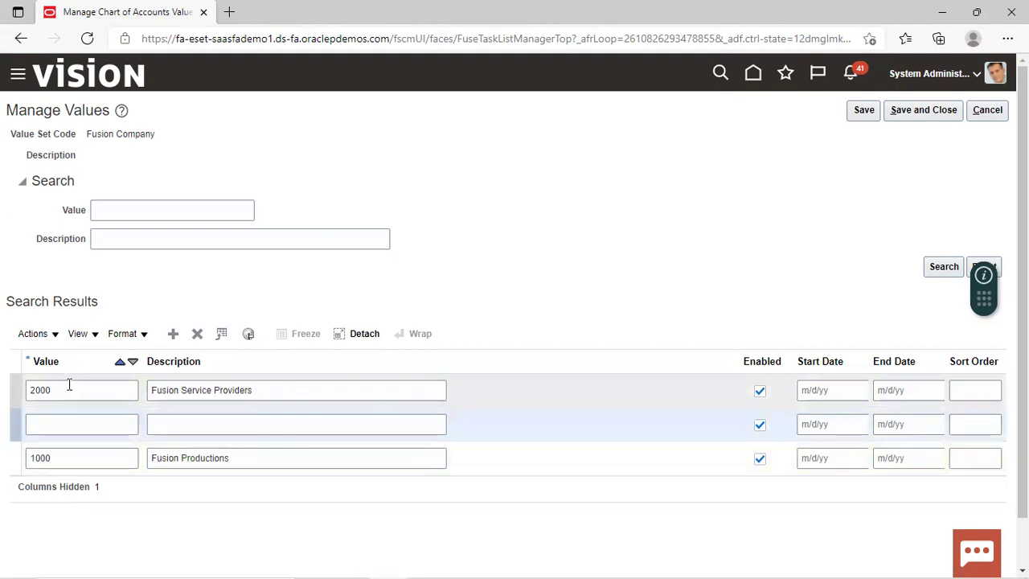
pyautogui.click(52, 422)
pyautogui.write('300')
pyautogui.press('Tab')
pyautogui.write('Fu')
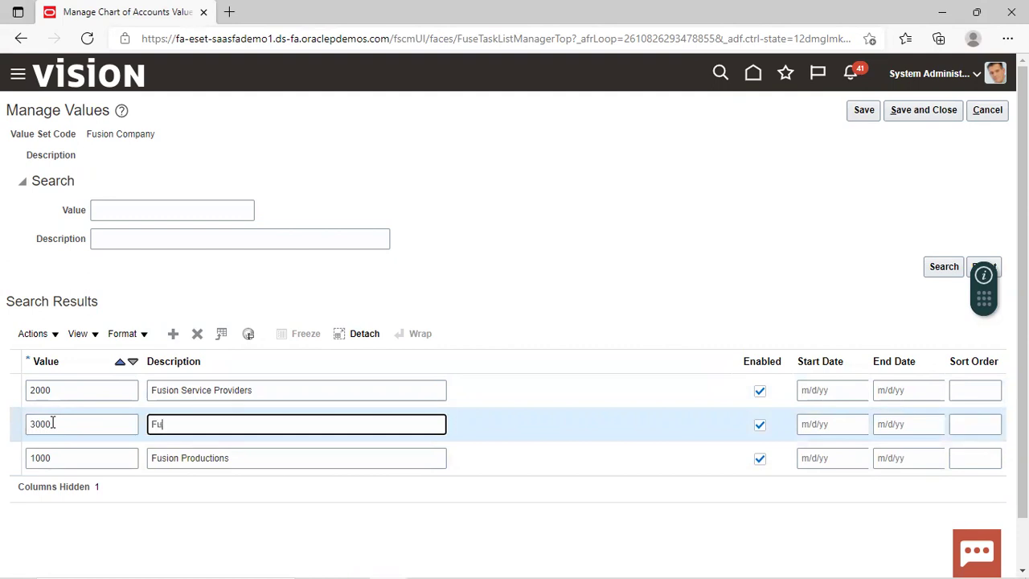
pyautogui.write('sion Digitals')
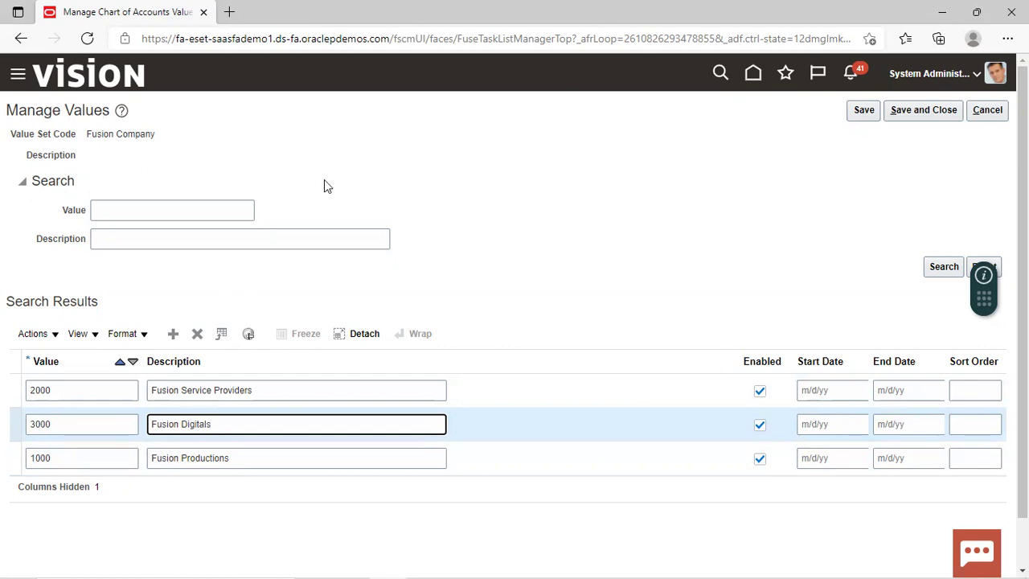
pyautogui.click(922, 116)
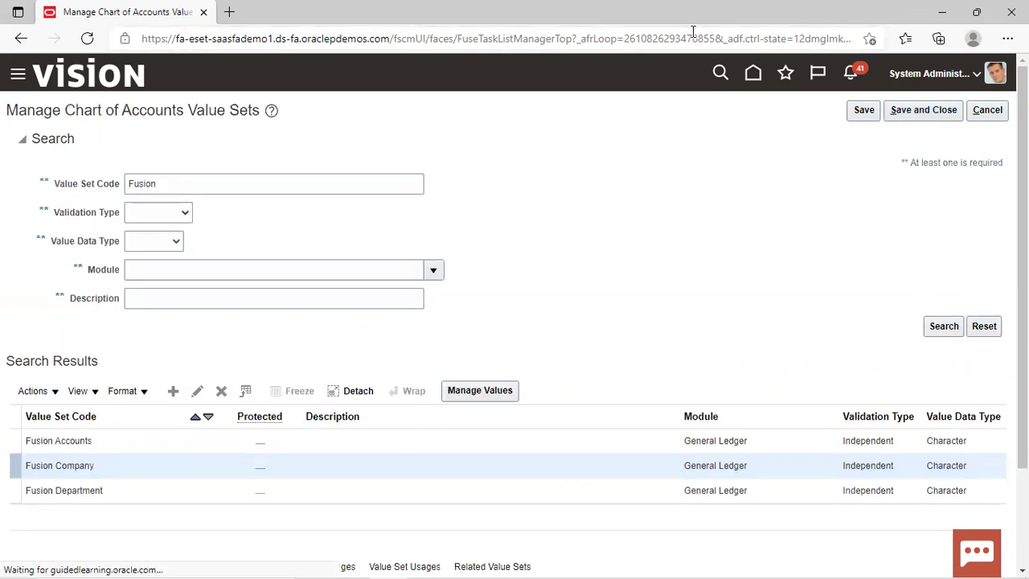
# Back in the project, search for and locate the Manage Chart of Accounts Value Set Values task
pyautogui.click(986, 110)
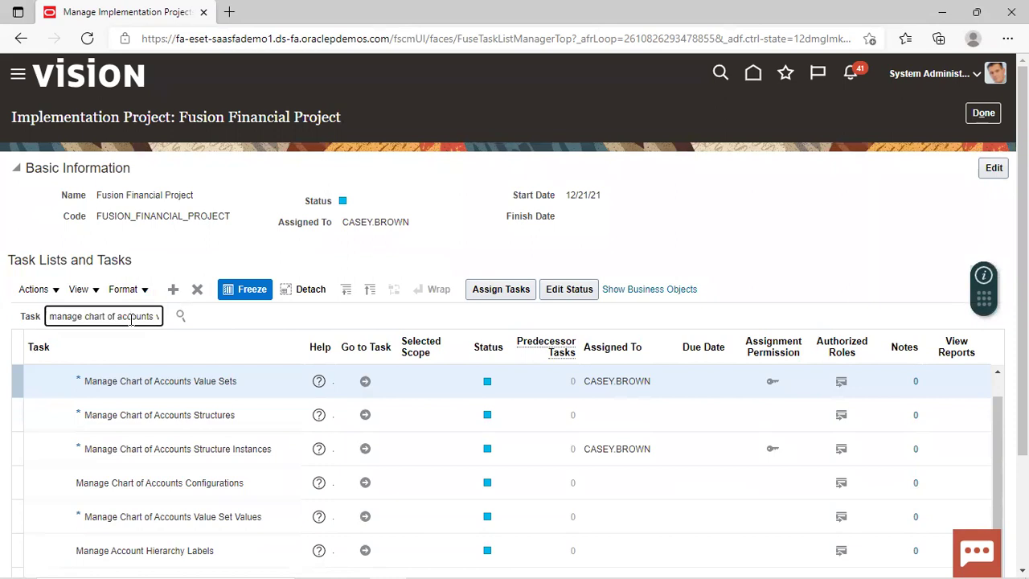
pyautogui.write('alue sets')
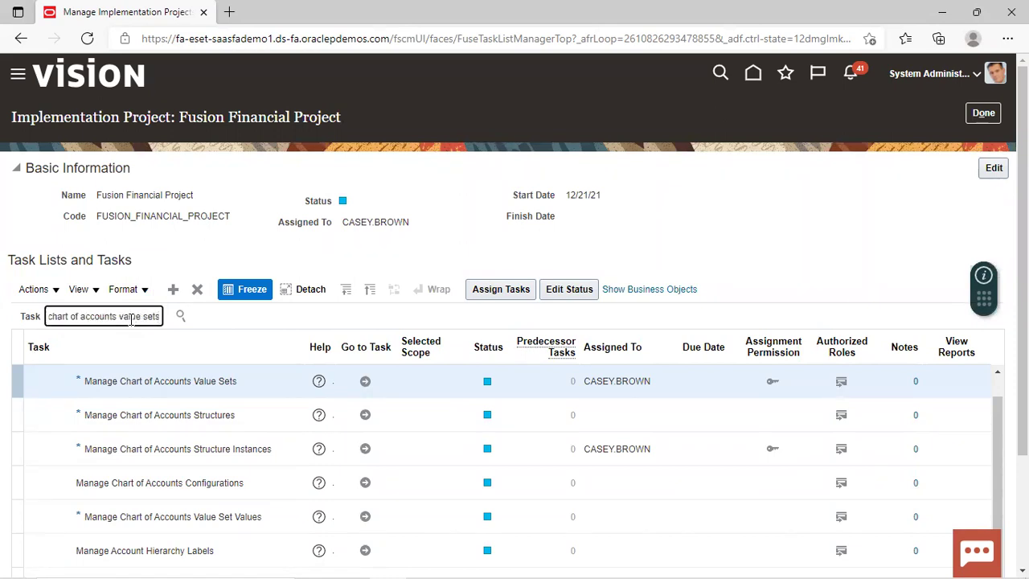
pyautogui.write(' val')
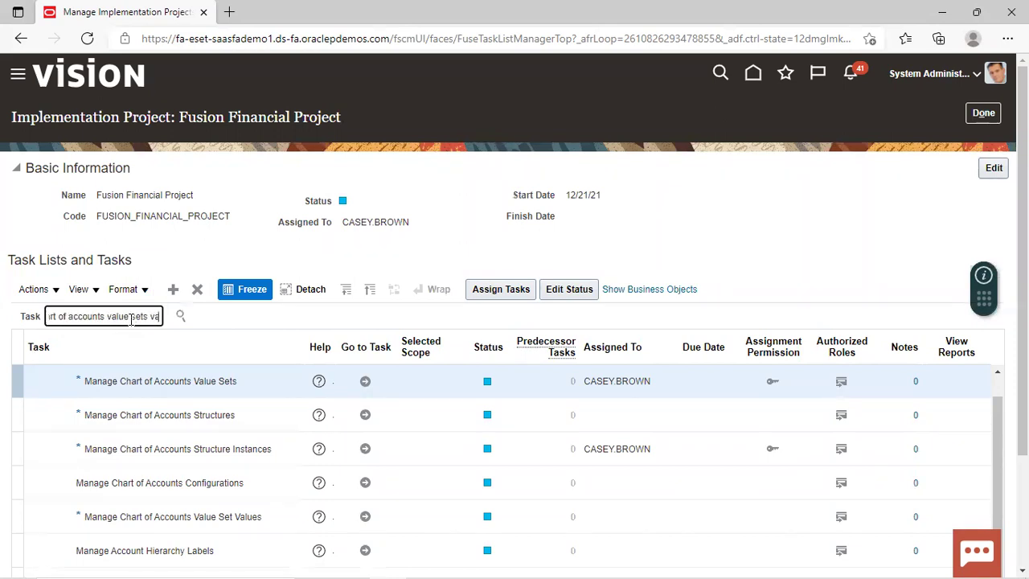
pyautogui.write('ues')
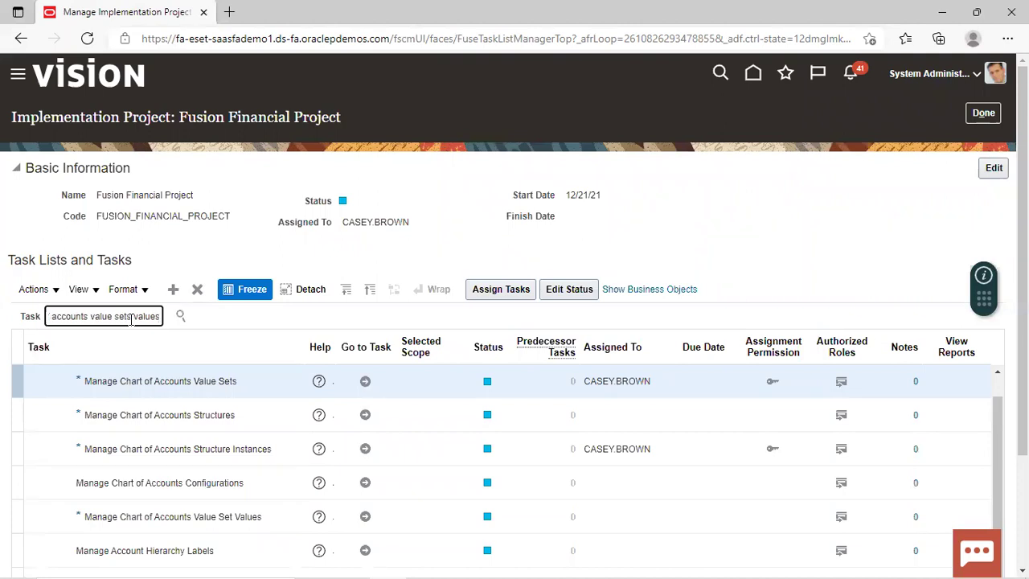
pyautogui.press('Return')
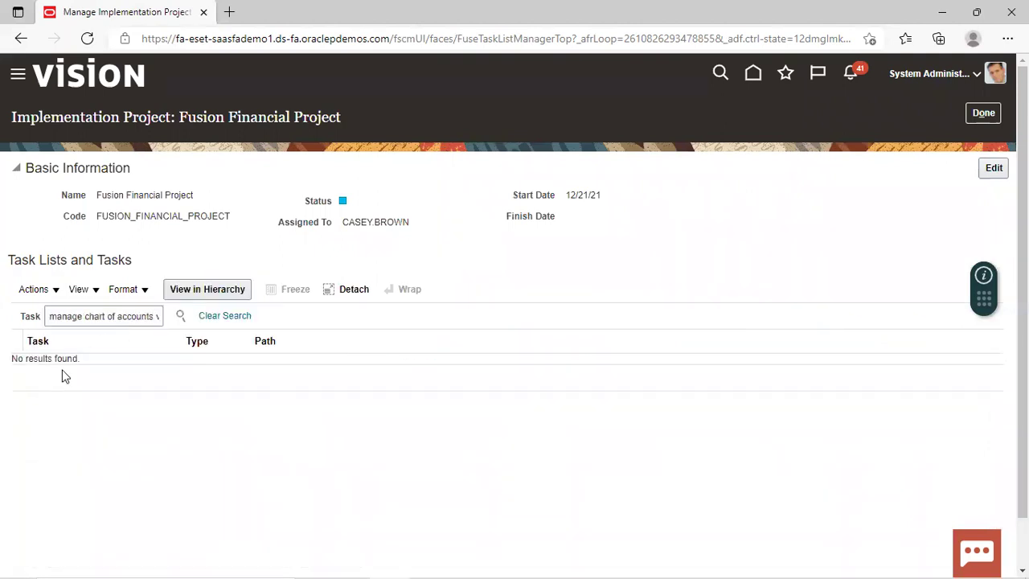
pyautogui.press('End')
pyautogui.press('Left')
pyautogui.press('Left')
pyautogui.press('Left')
pyautogui.press('Left')
pyautogui.press('Left')
pyautogui.press('Left')
pyautogui.press('Left')
pyautogui.press('Left')
pyautogui.press('Left')
pyautogui.press('Left')
pyautogui.press('Left')
pyautogui.press('Left')
pyautogui.press('Left')
pyautogui.press('Left')
pyautogui.press('Left')
pyautogui.press('Left')
pyautogui.press('BackSpace')
pyautogui.press('BackSpace')
pyautogui.press('BackSpace')
pyautogui.write('value')
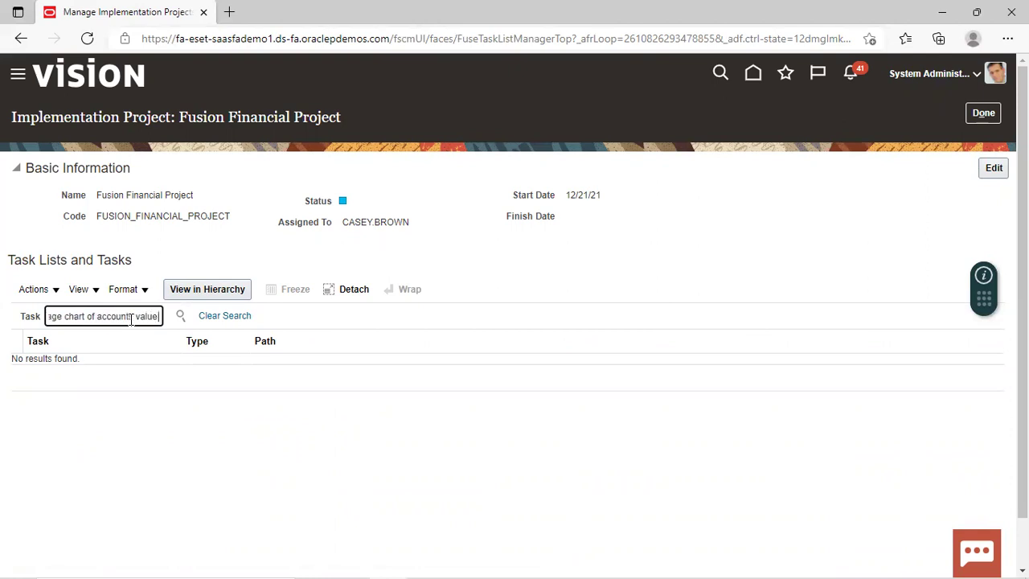
pyautogui.write(' set')
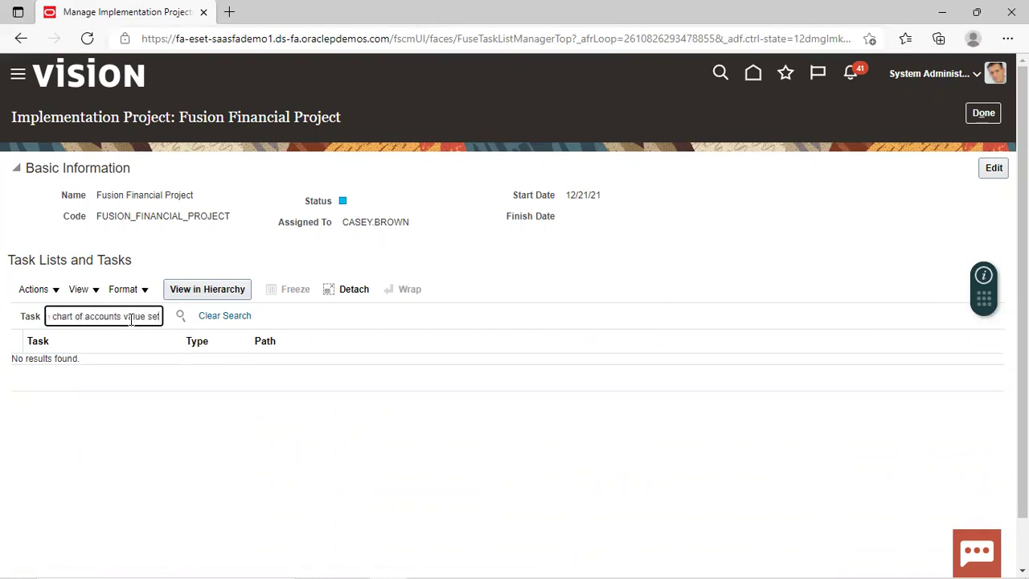
pyautogui.press('Return')
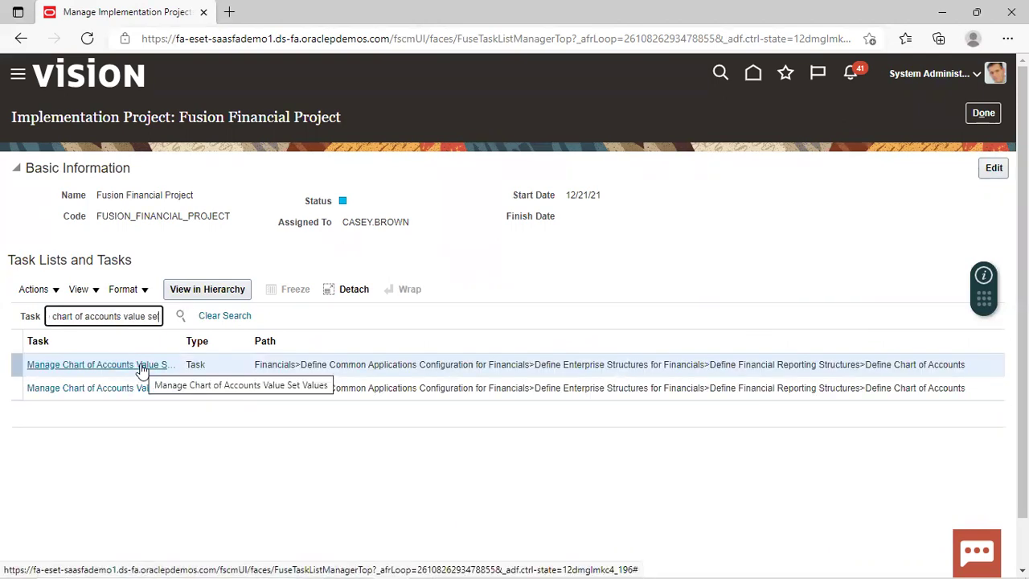
pyautogui.click(141, 366)
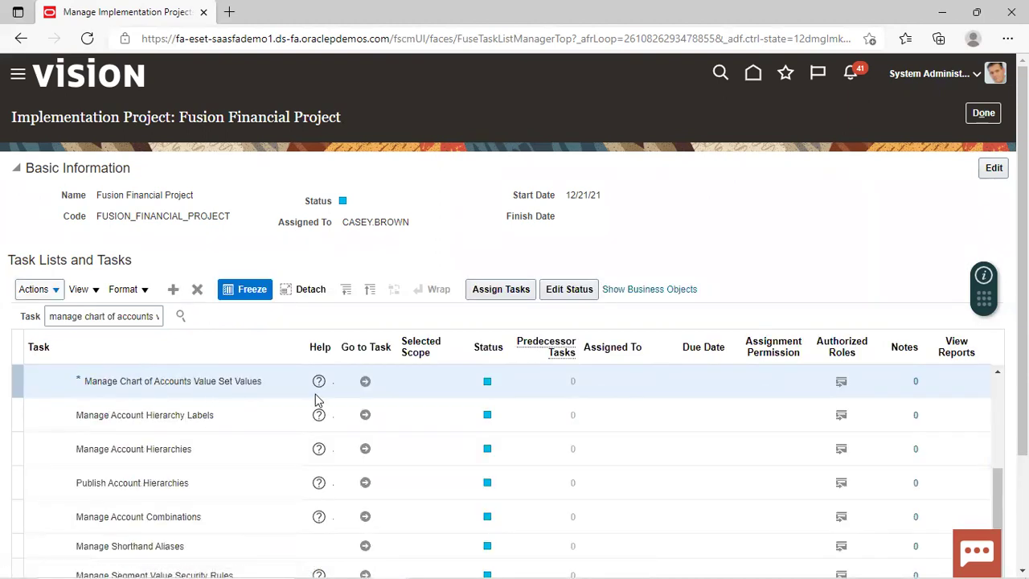
# From the value set values task, search 'fusion' and open Fusion Company's saved values
pyautogui.click(366, 382)
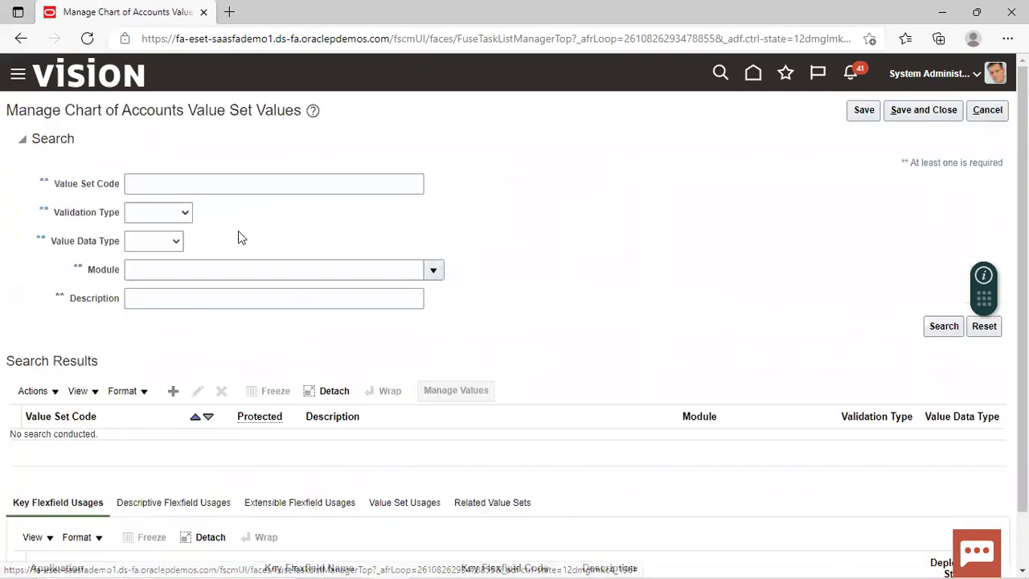
pyautogui.click(148, 182)
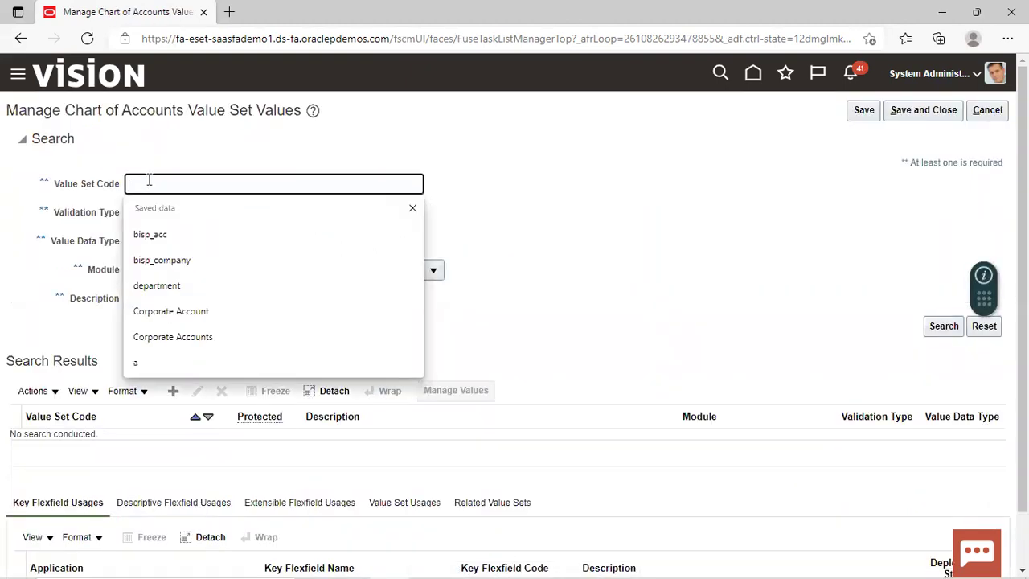
pyautogui.write('fusion')
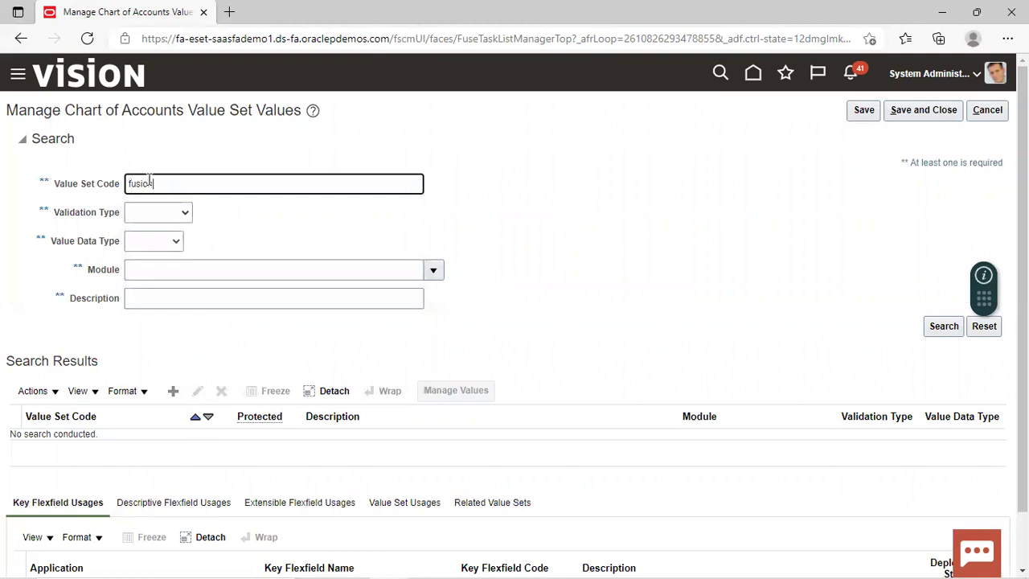
pyautogui.click(942, 328)
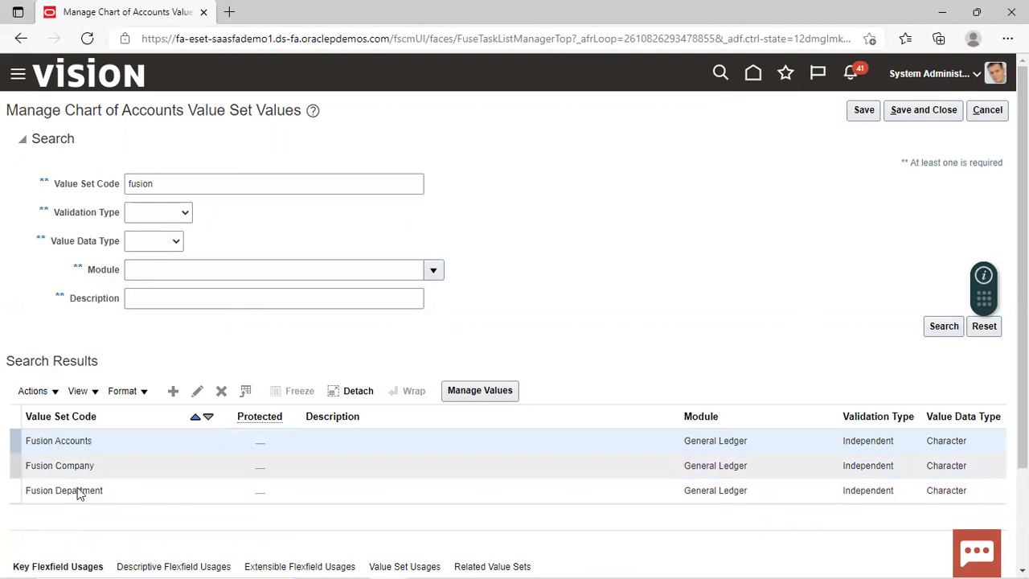
pyautogui.click(20, 468)
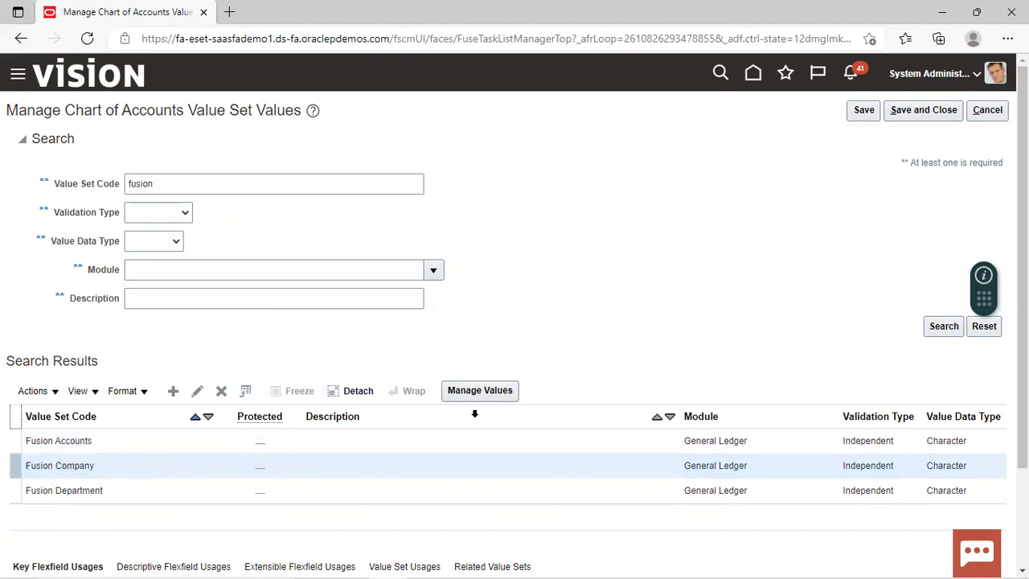
pyautogui.click(471, 394)
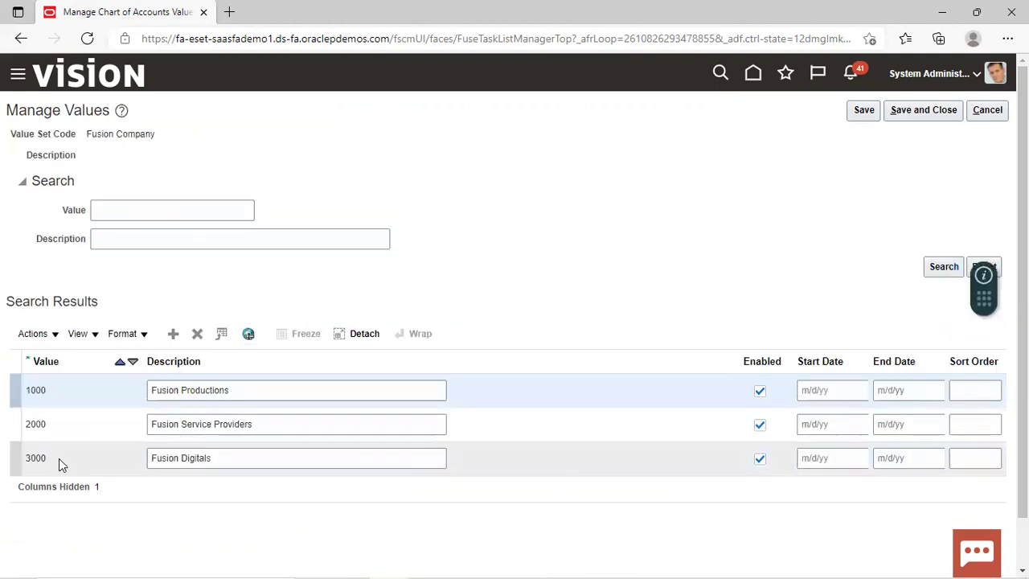
# Save and close Fusion Company's values, then select the Fusion Department value set
pyautogui.click(901, 110)
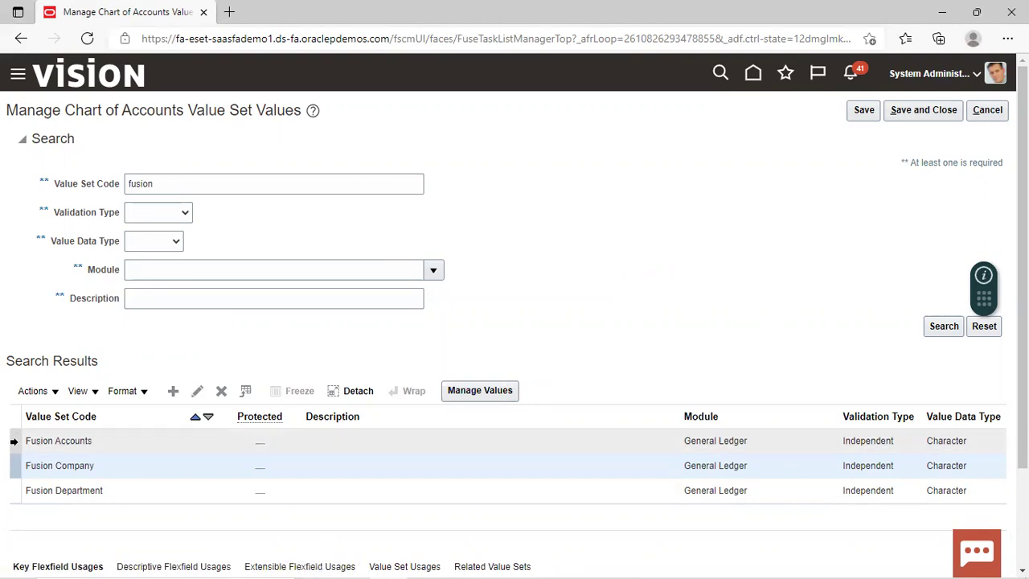
pyautogui.click(12, 490)
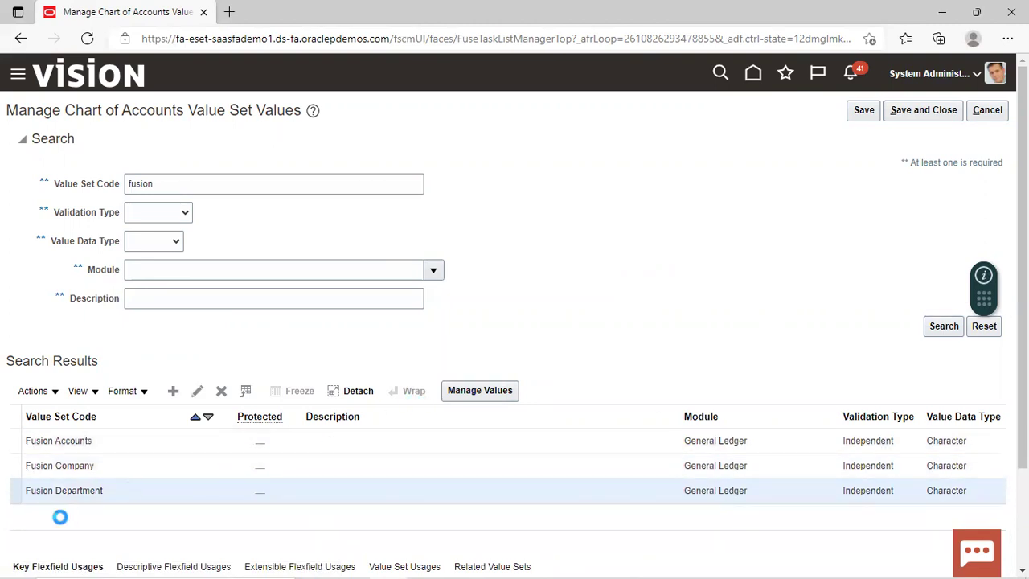
# Open Fusion Department's values and add a blank row, placing the cursor in its Value and Description fields
pyautogui.click(476, 393)
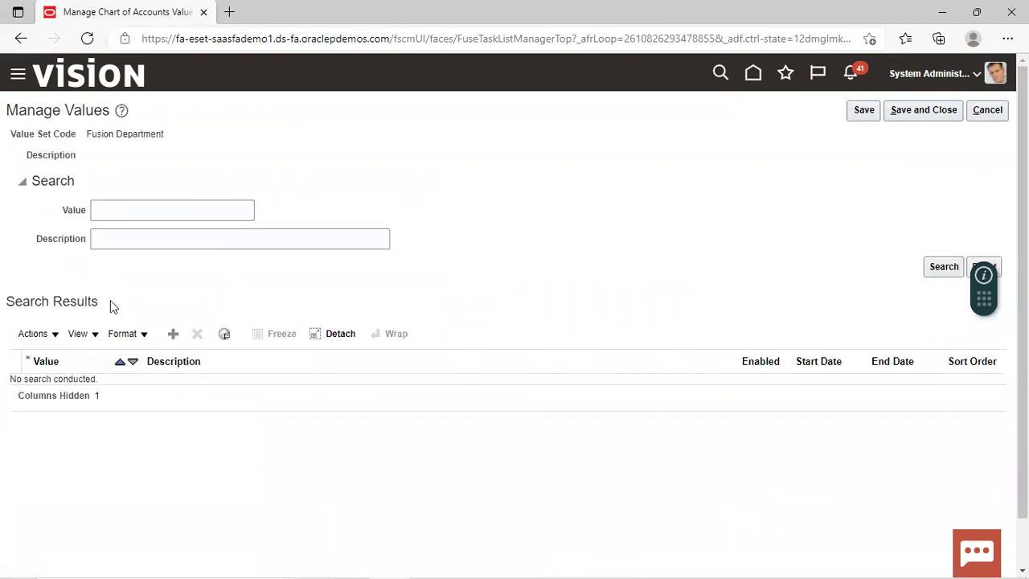
pyautogui.click(174, 334)
pyautogui.click(62, 392)
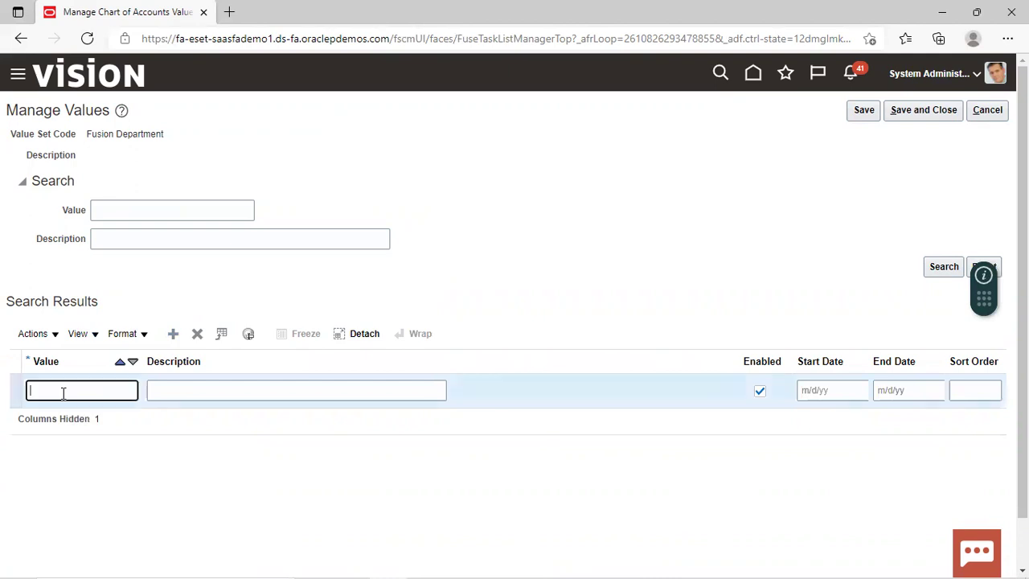
pyautogui.click(199, 395)
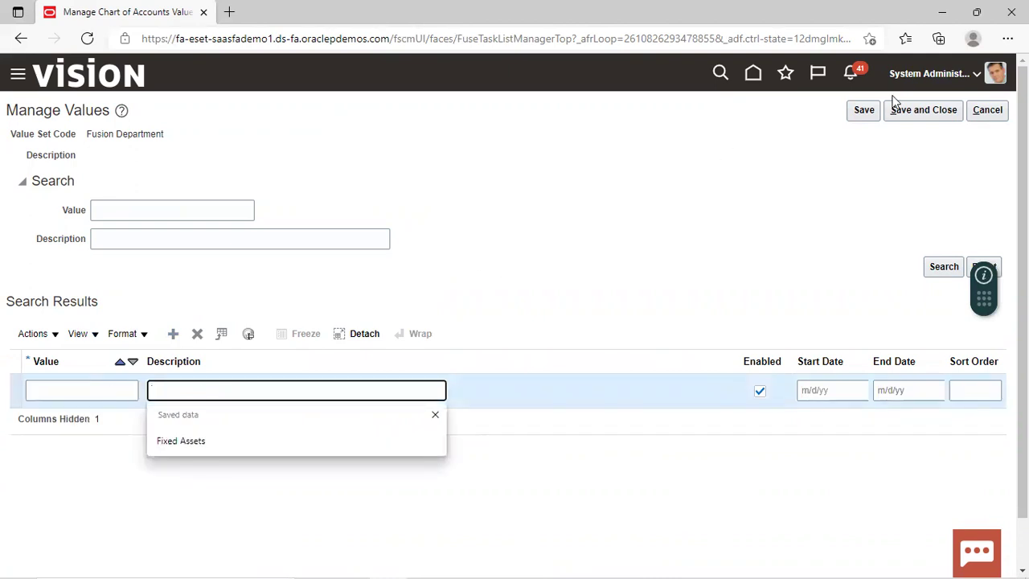